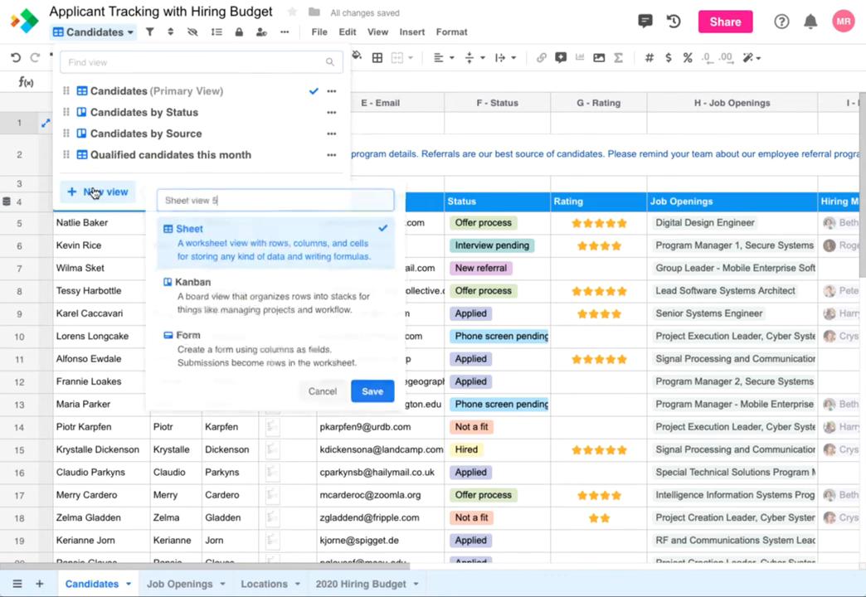
Create a new Form view of the Candidates sheet named 'Application Form'.
{"action": "left_click", "coordinate": [188, 341]}
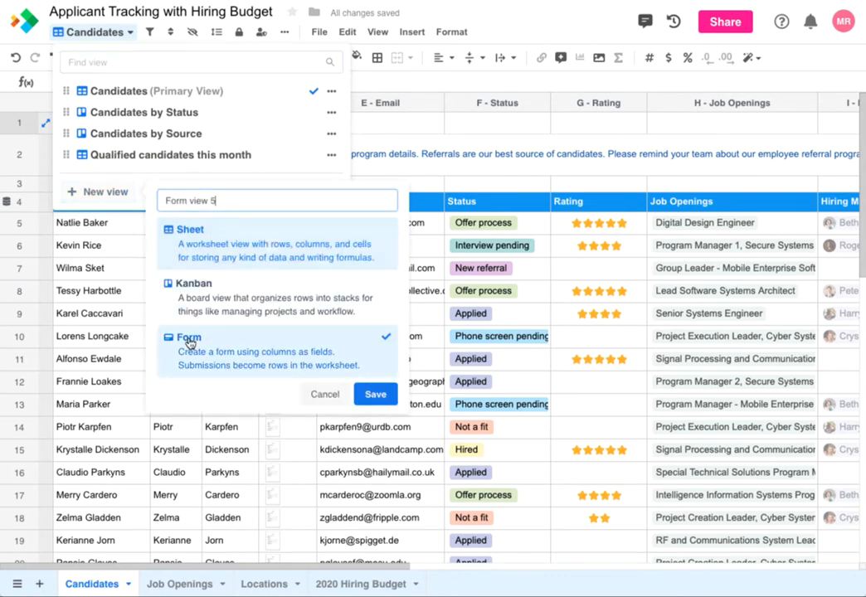
{"action": "left_click_drag", "start_coordinate": [218, 201], "coordinate": [154, 200]}
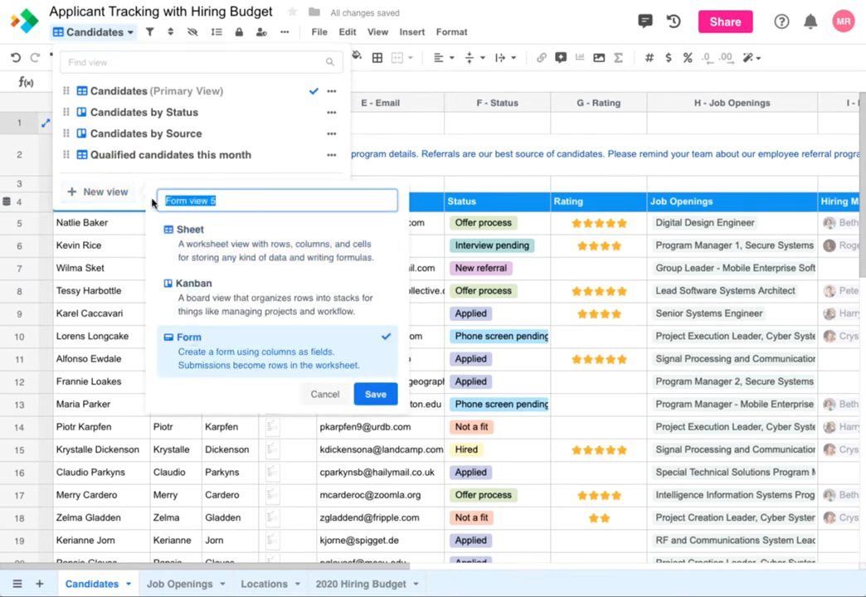
{"action": "type", "text": "Application"}
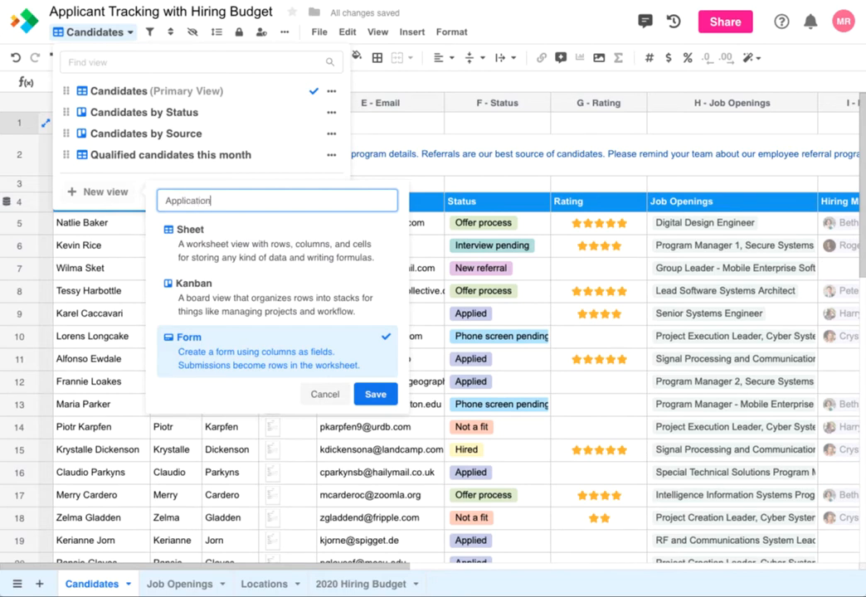
{"action": "type", "text": " Form"}
{"action": "left_click", "coordinate": [375, 394]}
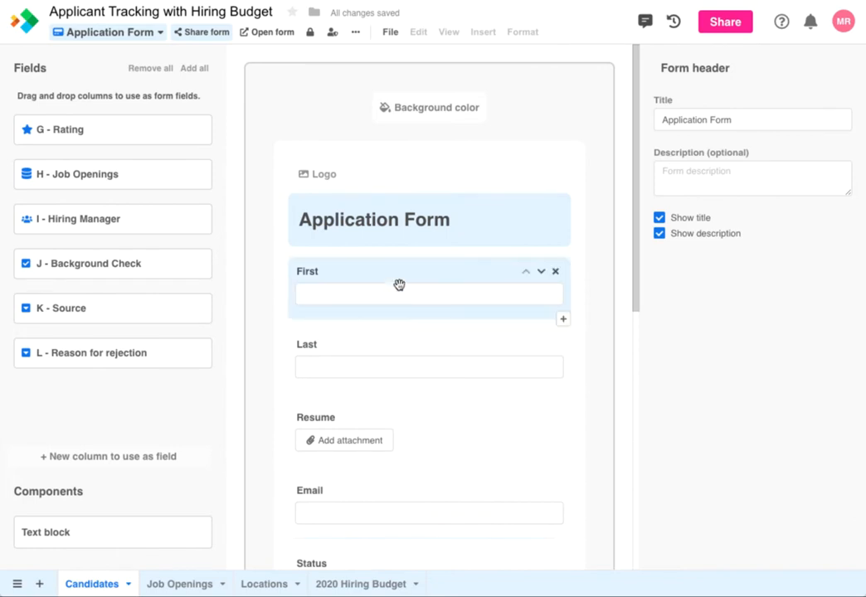
Paste a form description asking applicants to attach their resume.
{"action": "left_click", "coordinate": [682, 179]}
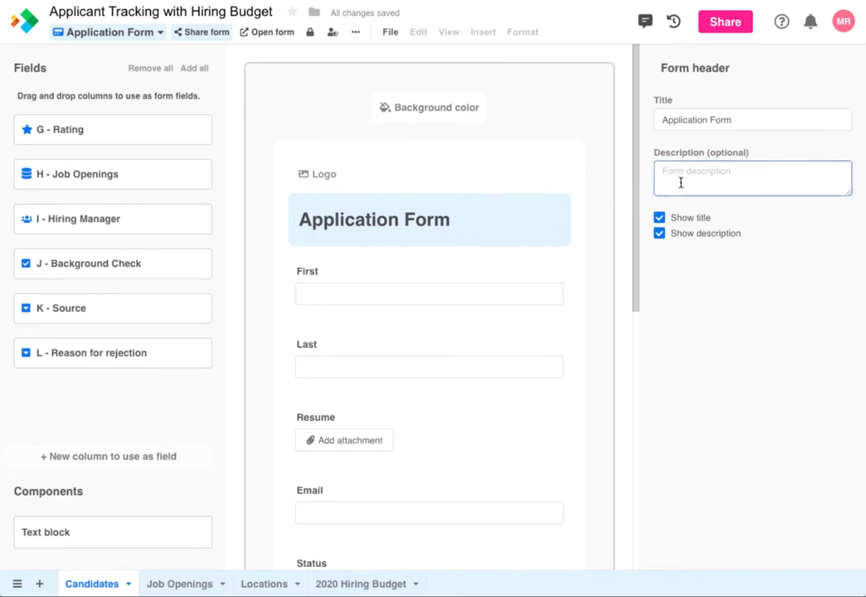
{"action": "type", "text": "Please complete this form and attach your resume. We'll get back to you as soon as possible."}
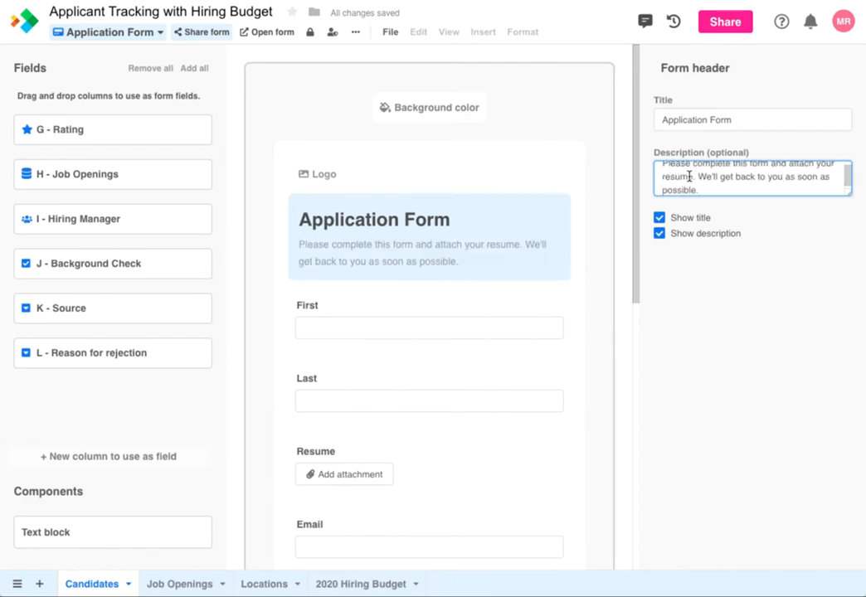
{"action": "left_click", "coordinate": [495, 273]}
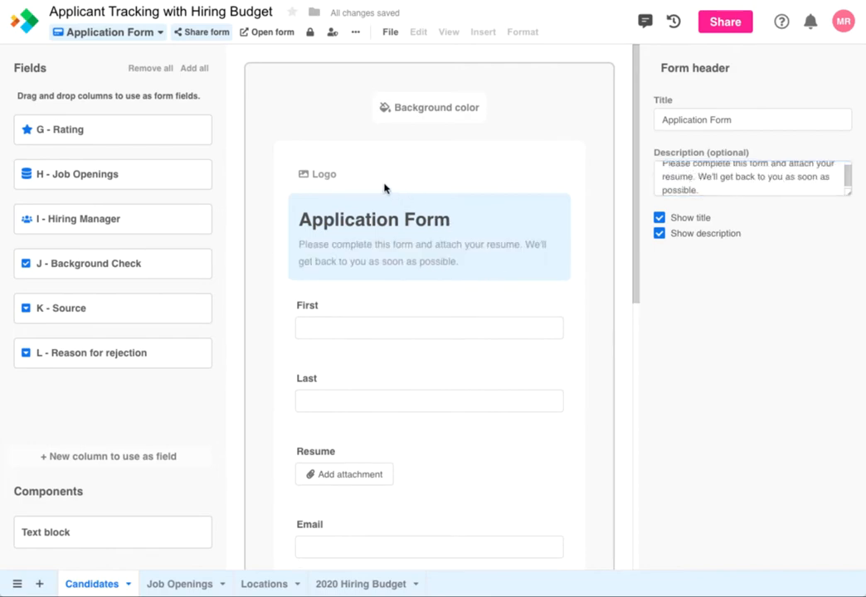
Upload FakeCompany-Logo.png as the form's logo.
{"action": "left_click", "coordinate": [333, 175]}
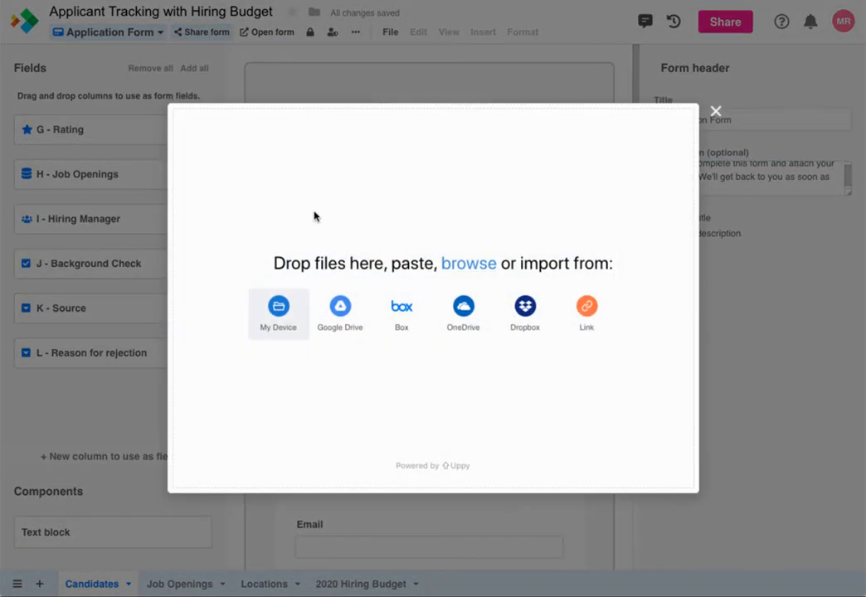
{"action": "left_click", "coordinate": [276, 312]}
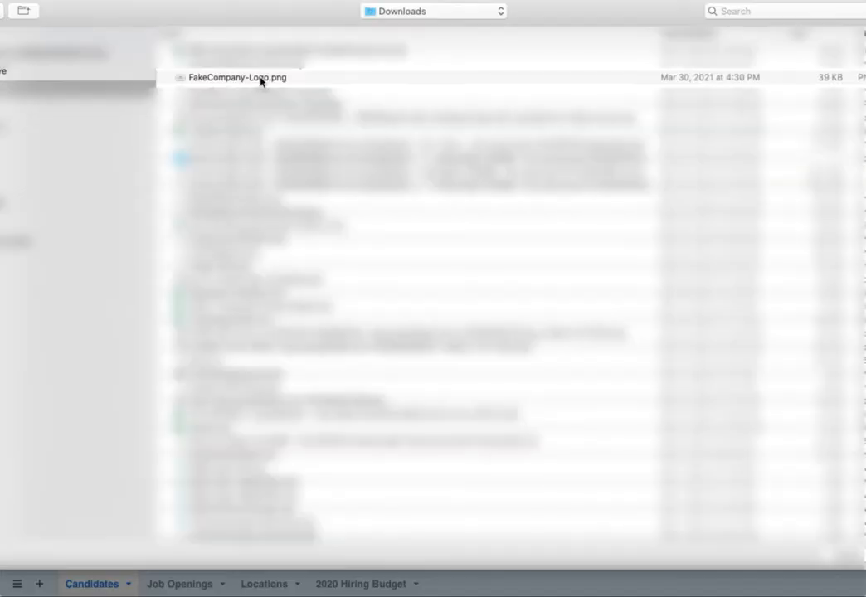
{"action": "double_click", "coordinate": [263, 79]}
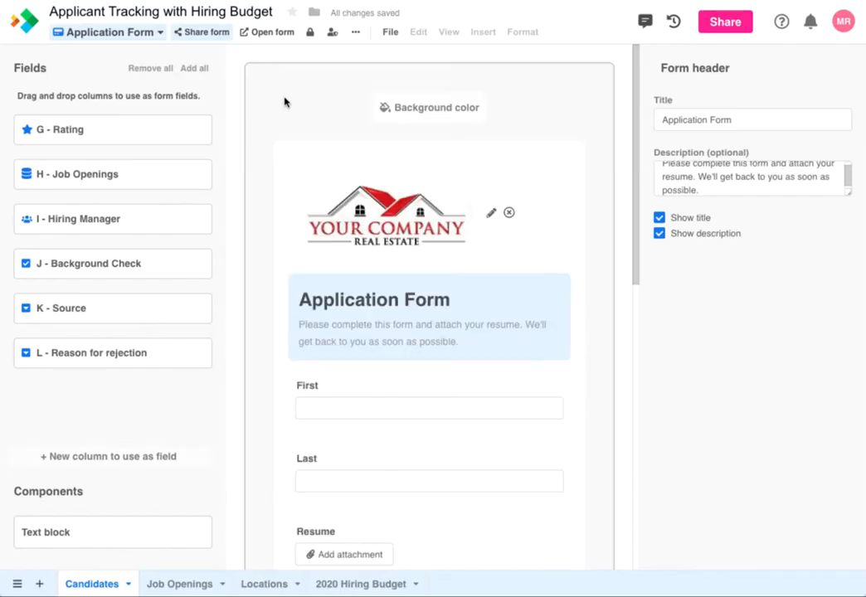
Set the form background color to pale pink.
{"action": "left_click", "coordinate": [436, 110]}
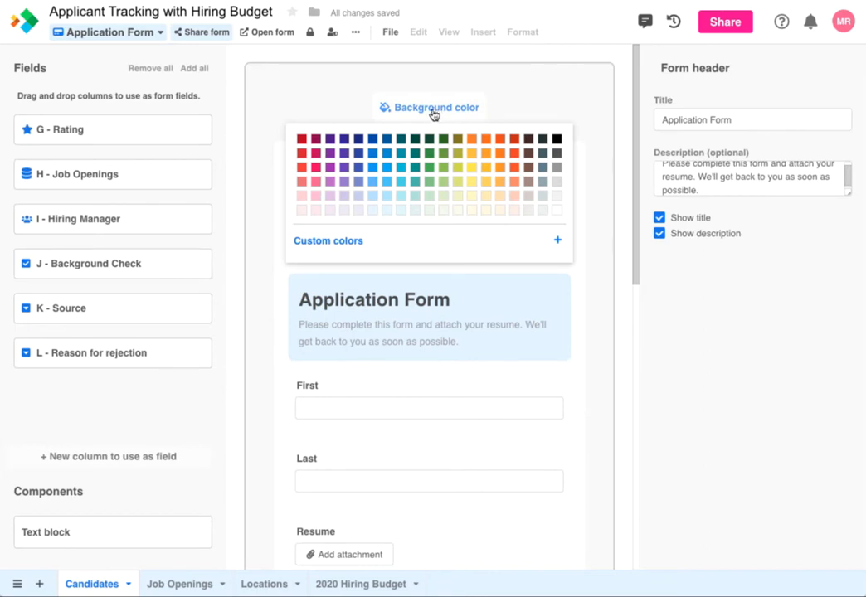
{"action": "left_click", "coordinate": [302, 212]}
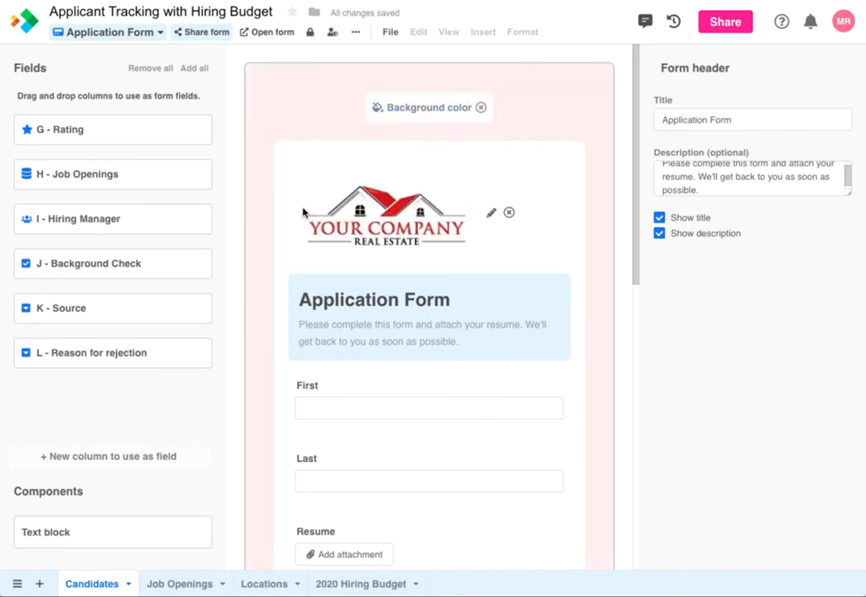
{"action": "scroll", "coordinate": [433, 349], "scroll_direction": "down", "scroll_amount": 3}
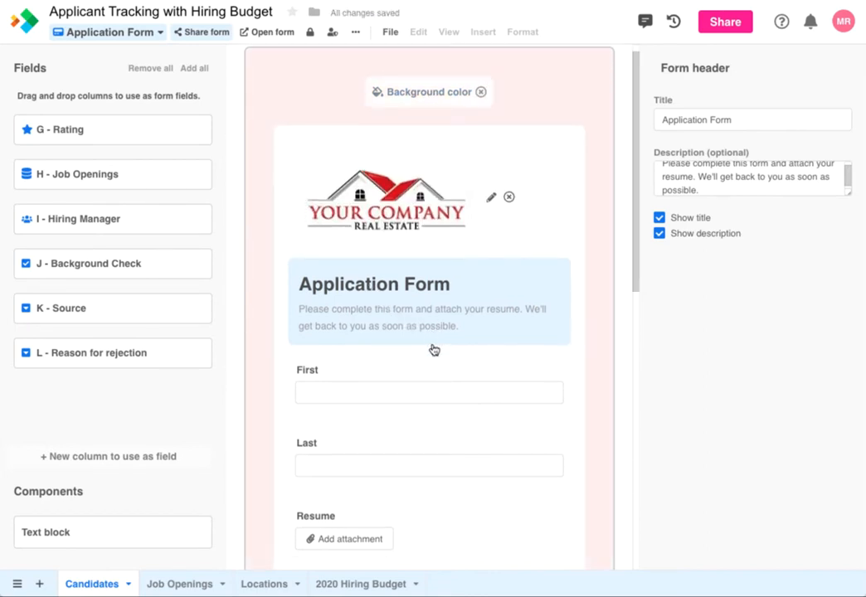
{"action": "scroll", "coordinate": [390, 355], "scroll_direction": "down", "scroll_amount": 1}
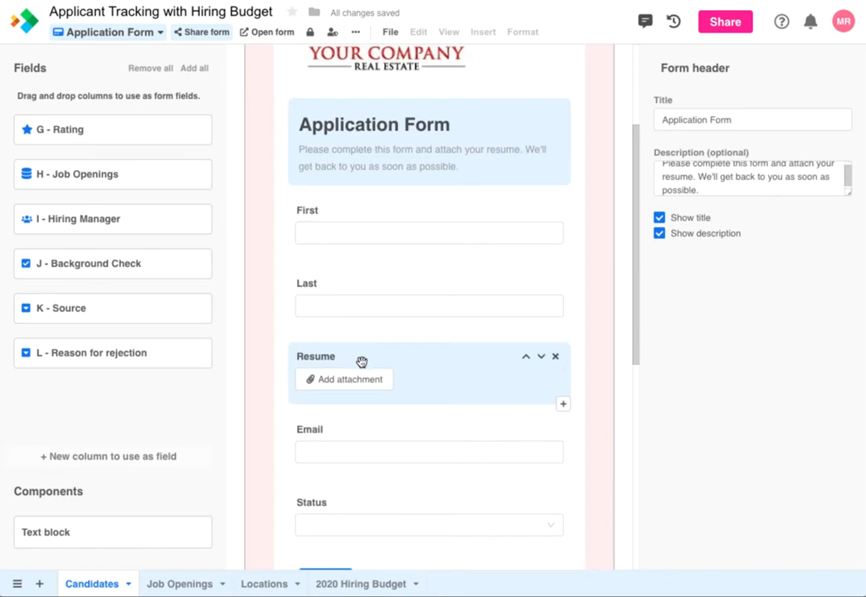
Move the Resume field below the Email field.
{"action": "left_click_drag", "start_coordinate": [362, 360], "coordinate": [373, 430]}
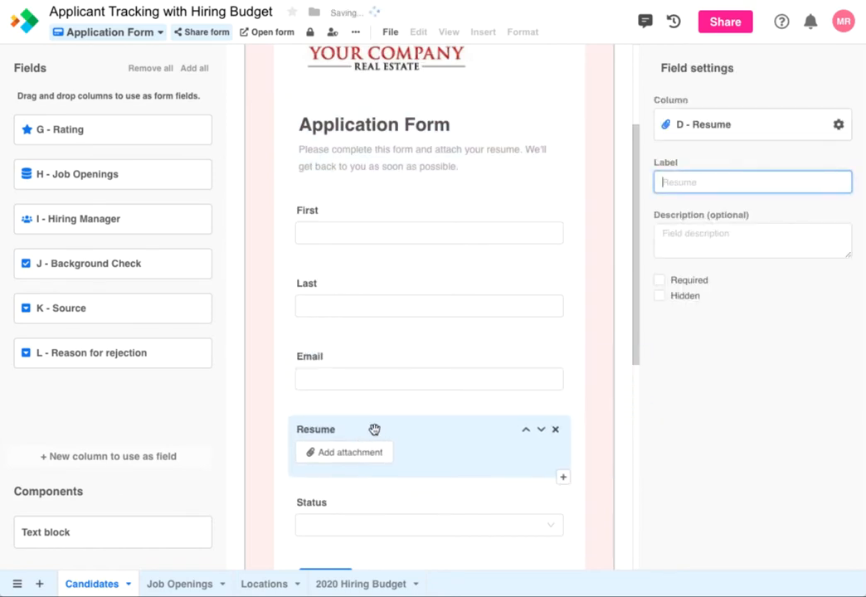
{"action": "left_click", "coordinate": [528, 433]}
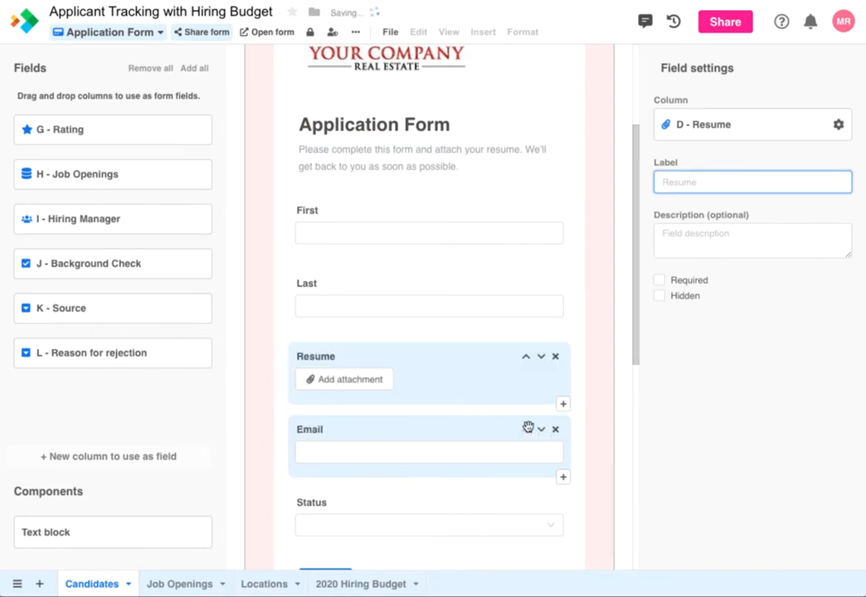
{"action": "left_click", "coordinate": [542, 357]}
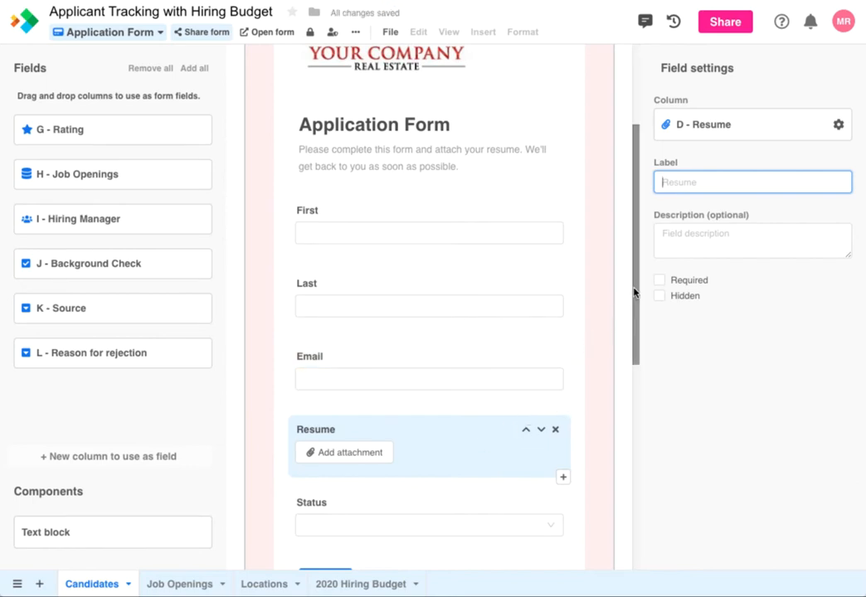
Make Status a hidden radio-button field with default value Applied.
{"action": "left_click_drag", "start_coordinate": [635, 294], "coordinate": [610, 363]}
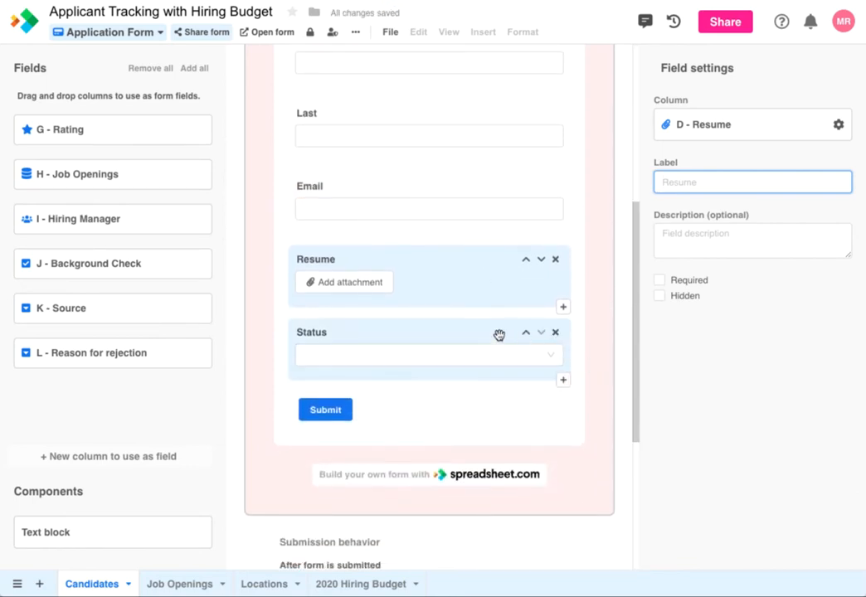
{"action": "left_click", "coordinate": [498, 334]}
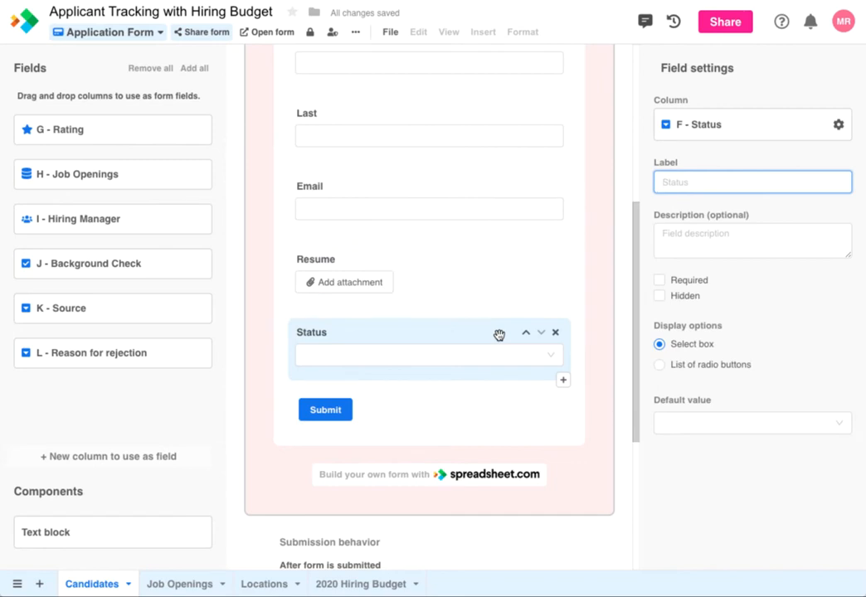
{"action": "left_click", "coordinate": [659, 296]}
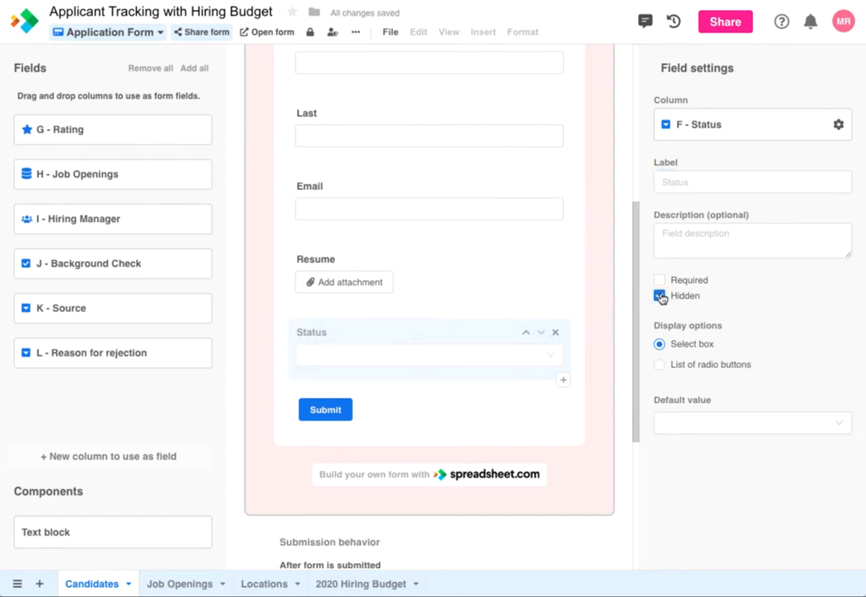
{"action": "left_click", "coordinate": [660, 368]}
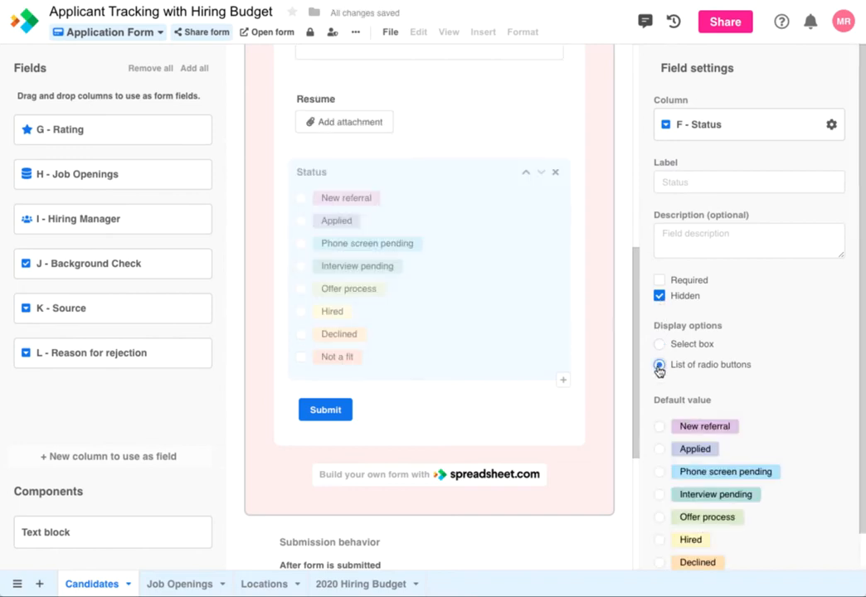
{"action": "left_click", "coordinate": [660, 449]}
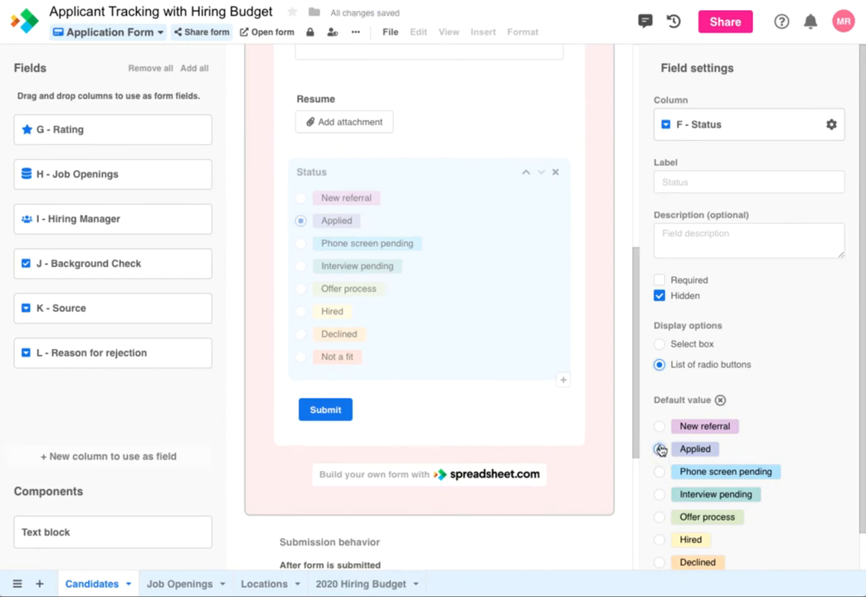
{"action": "scroll", "coordinate": [633, 321], "scroll_direction": "up", "scroll_amount": 4}
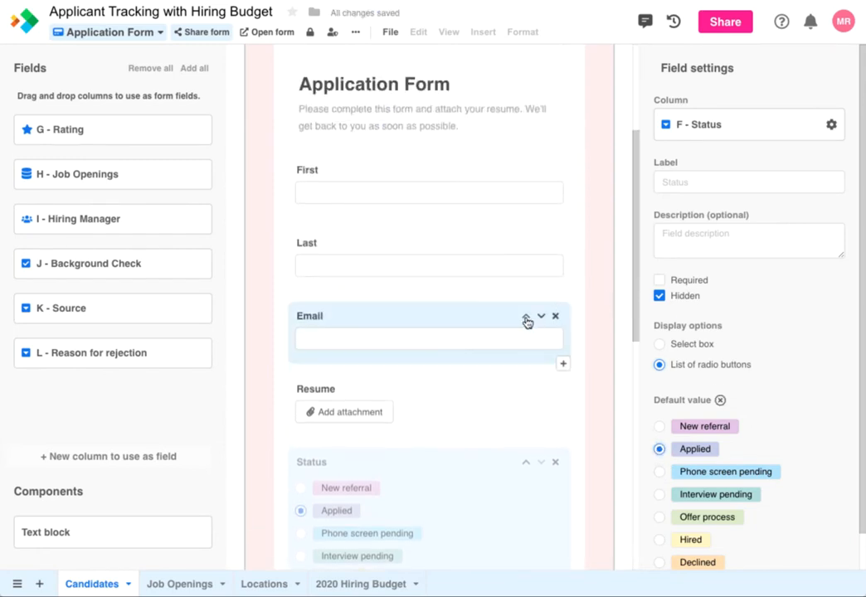
Tick Required for the Email, Resume, First and Last fields.
{"action": "left_click", "coordinate": [497, 317]}
{"action": "left_click", "coordinate": [660, 281]}
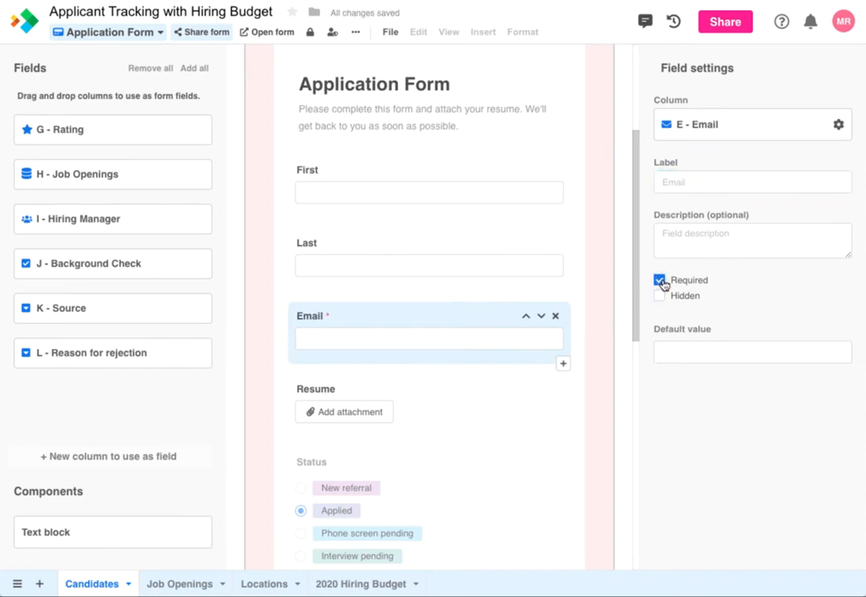
{"action": "left_click", "coordinate": [450, 388]}
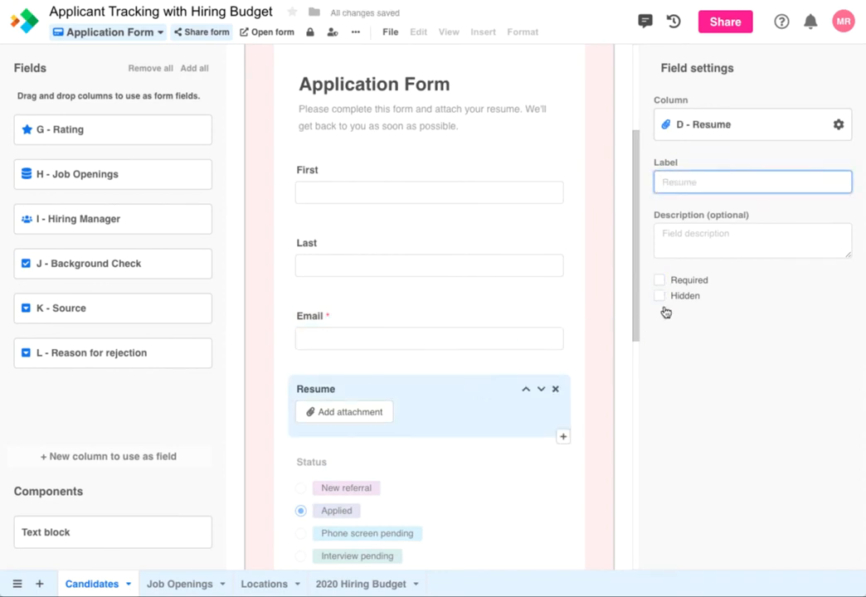
{"action": "left_click", "coordinate": [660, 281]}
{"action": "left_click", "coordinate": [437, 180]}
{"action": "left_click", "coordinate": [660, 280]}
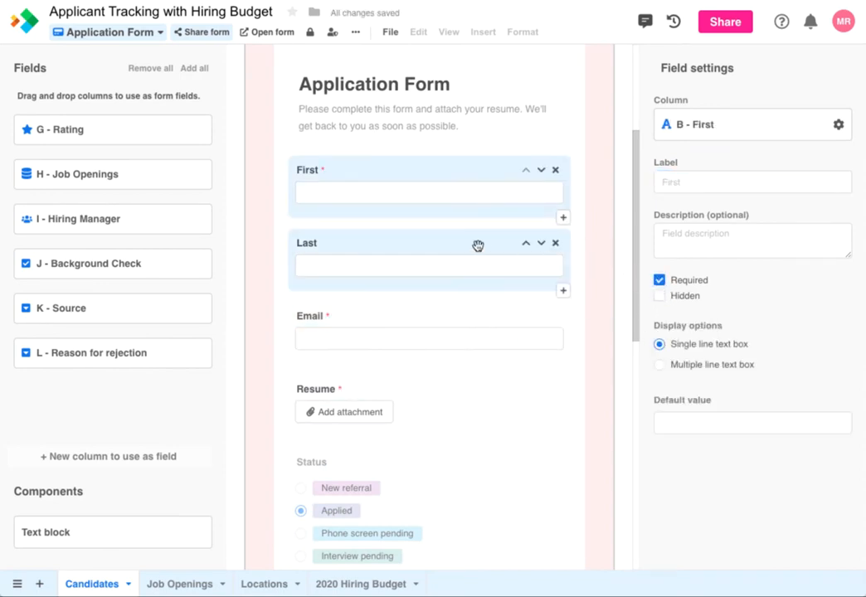
{"action": "left_click", "coordinate": [478, 245]}
{"action": "left_click", "coordinate": [658, 281]}
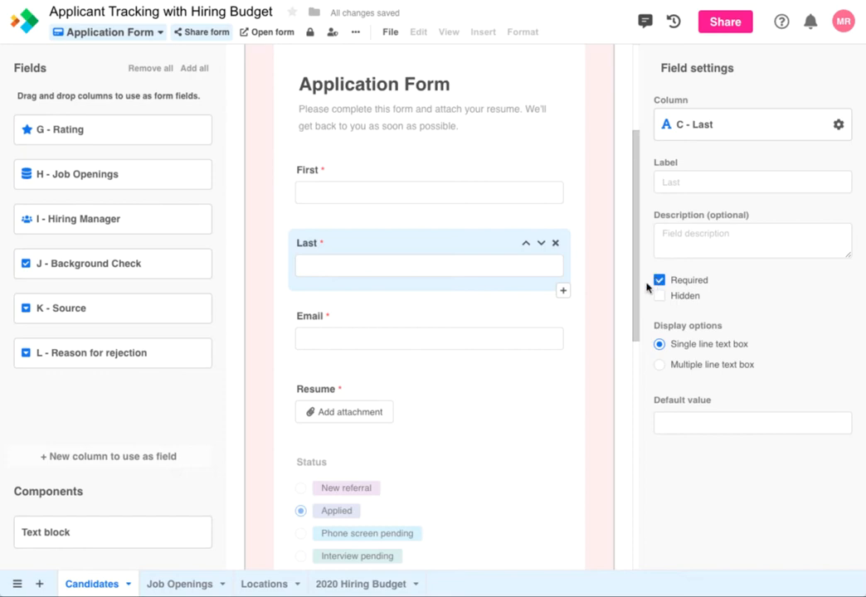
{"action": "left_click", "coordinate": [564, 364]}
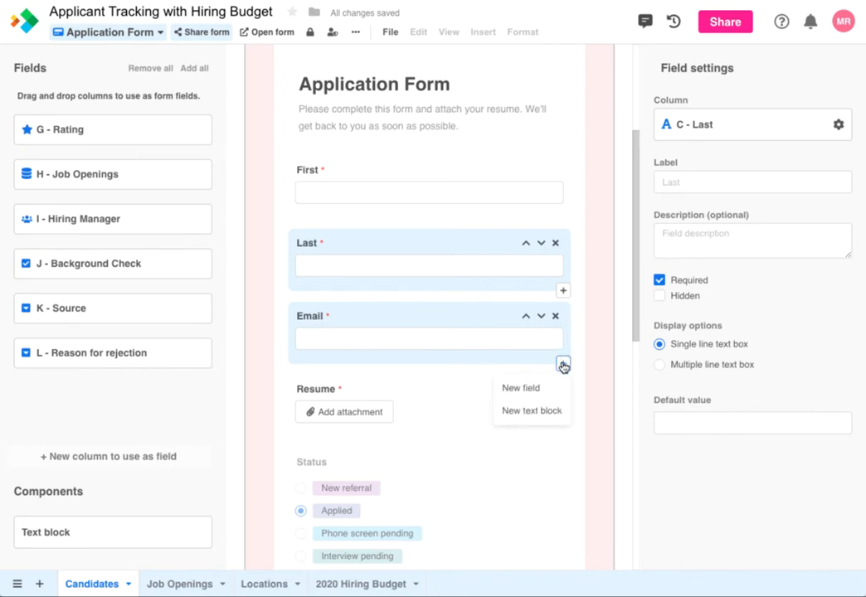
Insert a new Phone-type column field named 'Phone' directly below Email.
{"action": "left_click", "coordinate": [540, 387]}
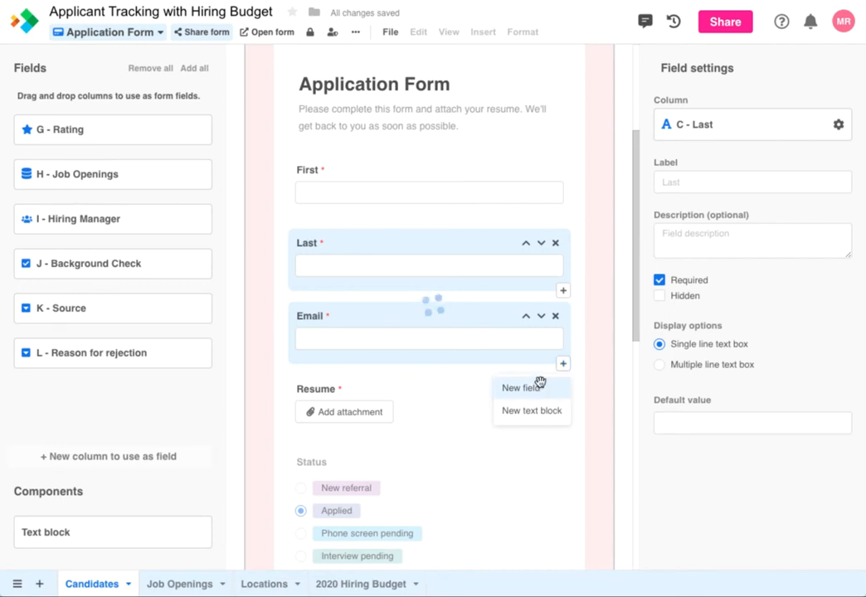
{"action": "left_click", "coordinate": [740, 133]}
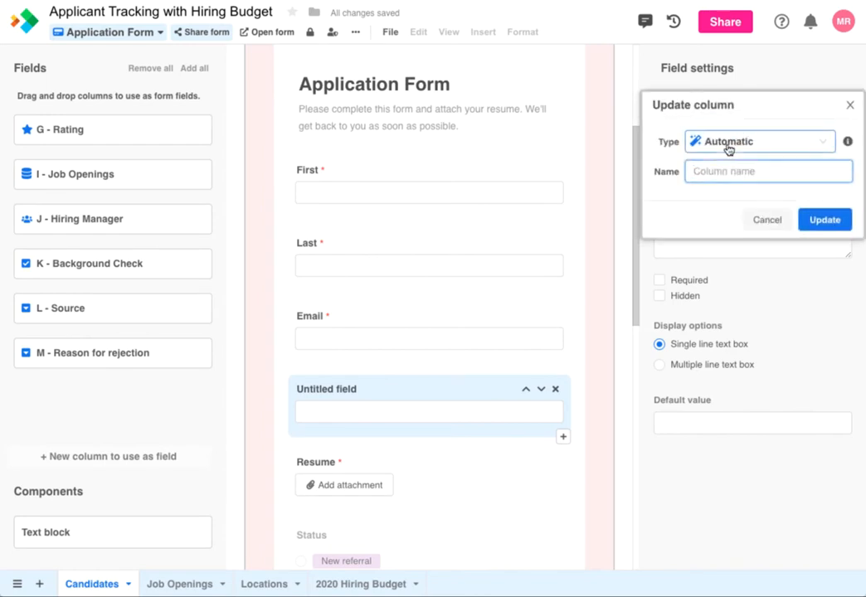
{"action": "left_click", "coordinate": [727, 143]}
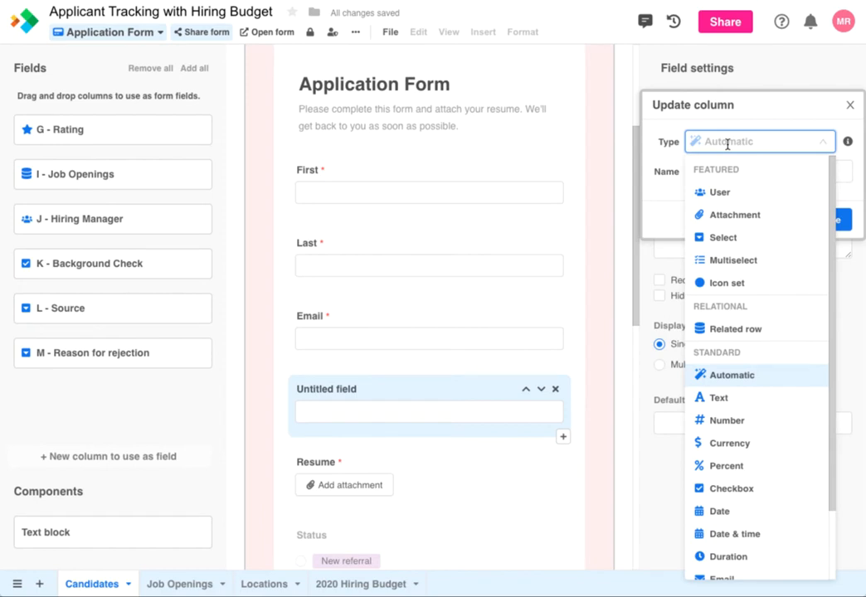
{"action": "scroll", "coordinate": [730, 383], "scroll_direction": "down", "scroll_amount": 1}
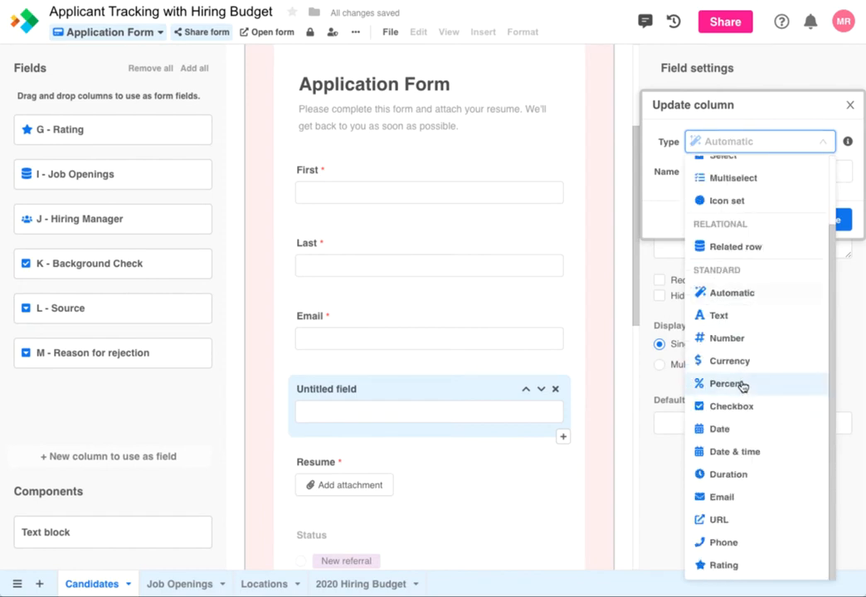
{"action": "left_click", "coordinate": [730, 542]}
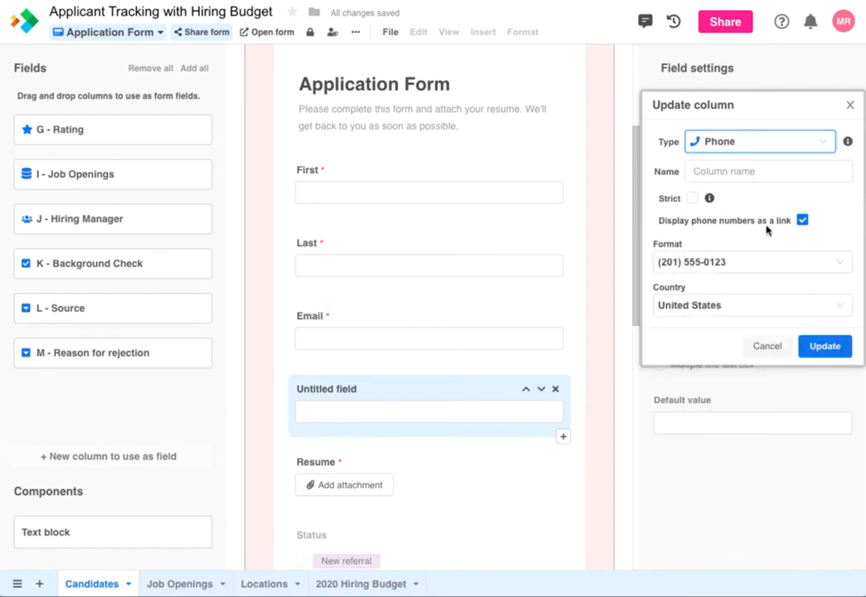
{"action": "left_click", "coordinate": [757, 171]}
{"action": "type", "text": "Phone"}
{"action": "left_click", "coordinate": [825, 346]}
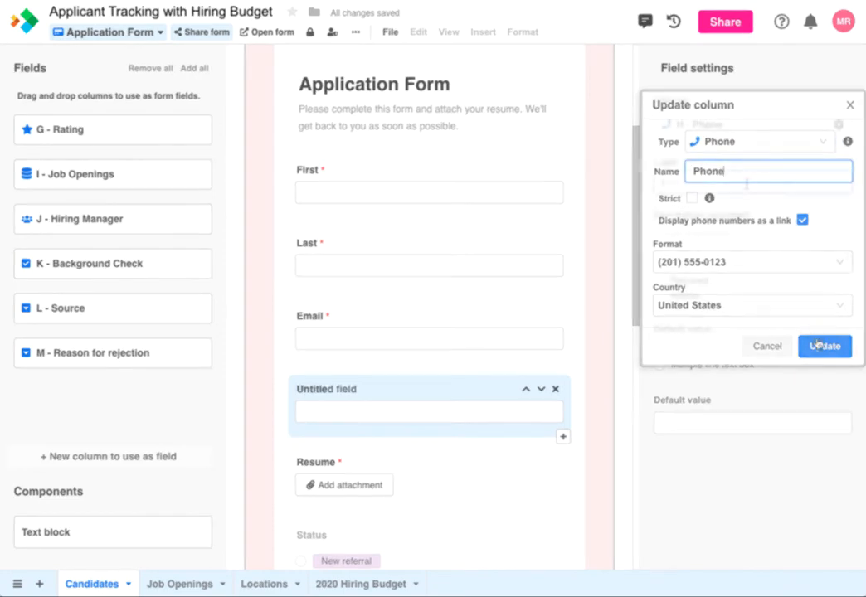
{"action": "left_click", "coordinate": [747, 184]}
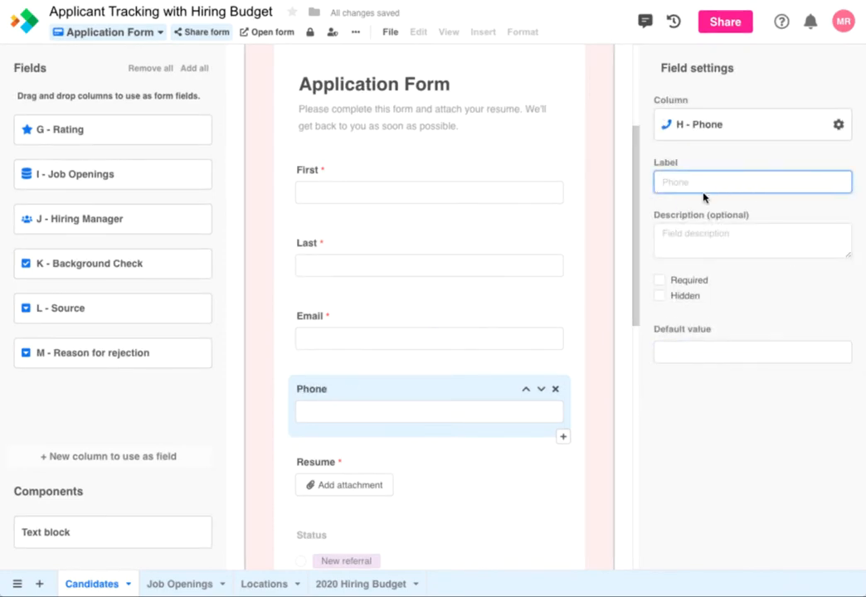
Add the L - Source field below Resume, hidden, defaulting to Company website.
{"action": "left_click_drag", "start_coordinate": [203, 317], "coordinate": [431, 404]}
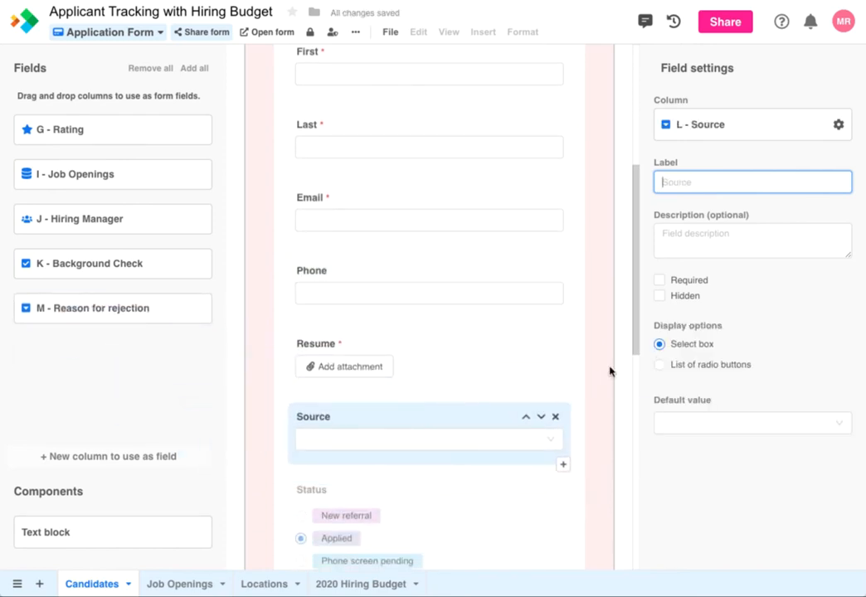
{"action": "left_click", "coordinate": [661, 297]}
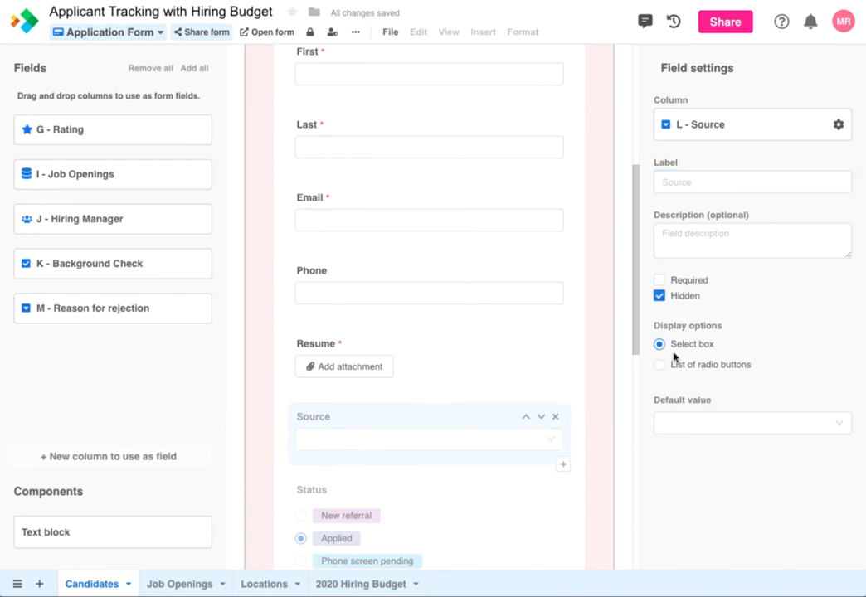
{"action": "left_click", "coordinate": [686, 429]}
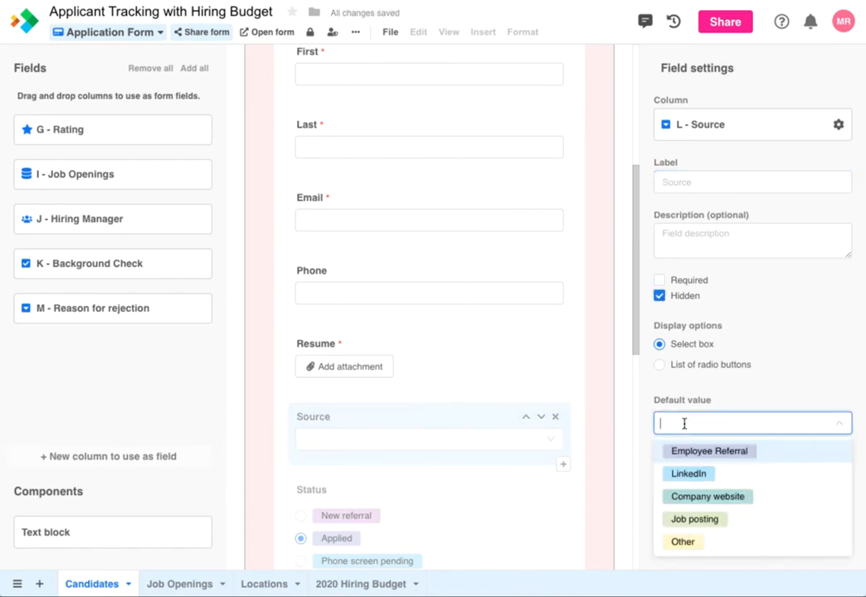
{"action": "left_click", "coordinate": [678, 495]}
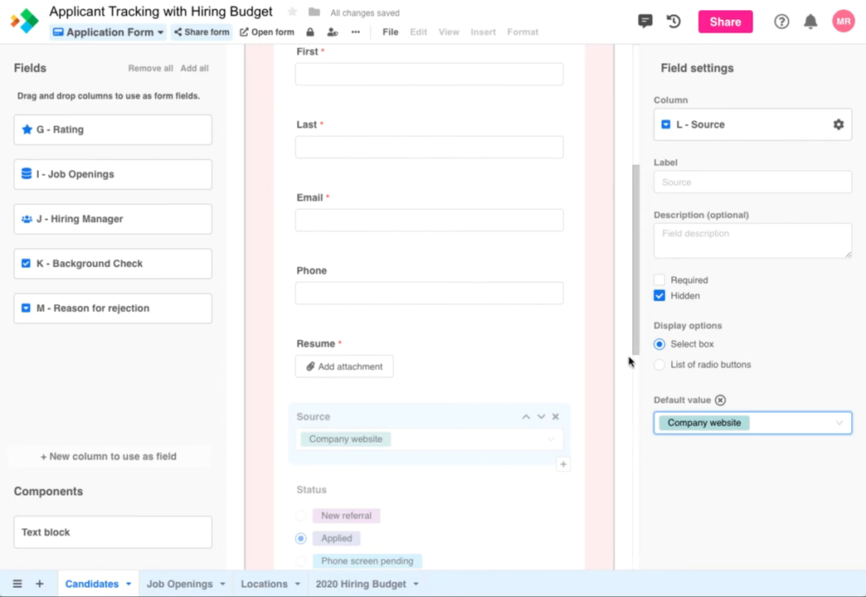
{"action": "left_click_drag", "start_coordinate": [634, 341], "coordinate": [640, 475]}
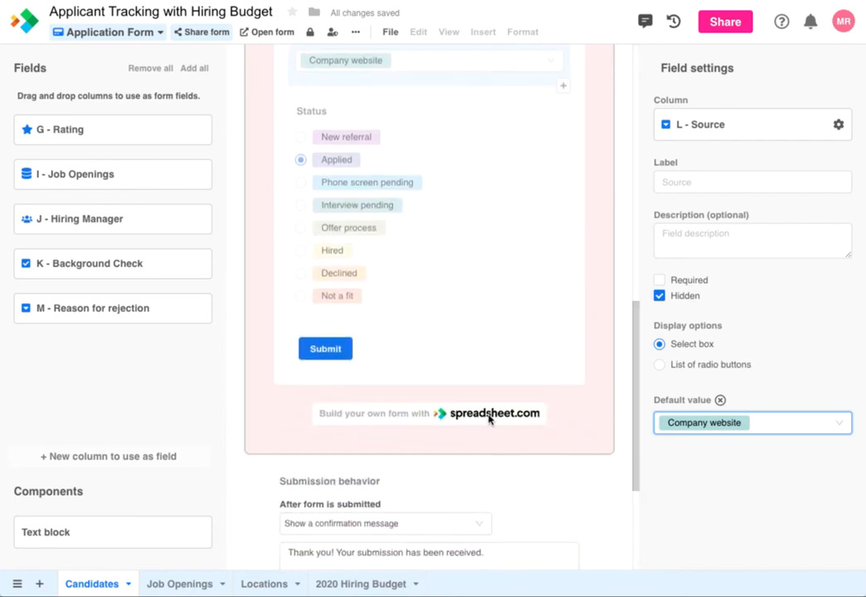
Relabel the form's submit button to 'Apply'.
{"action": "left_click", "coordinate": [344, 365]}
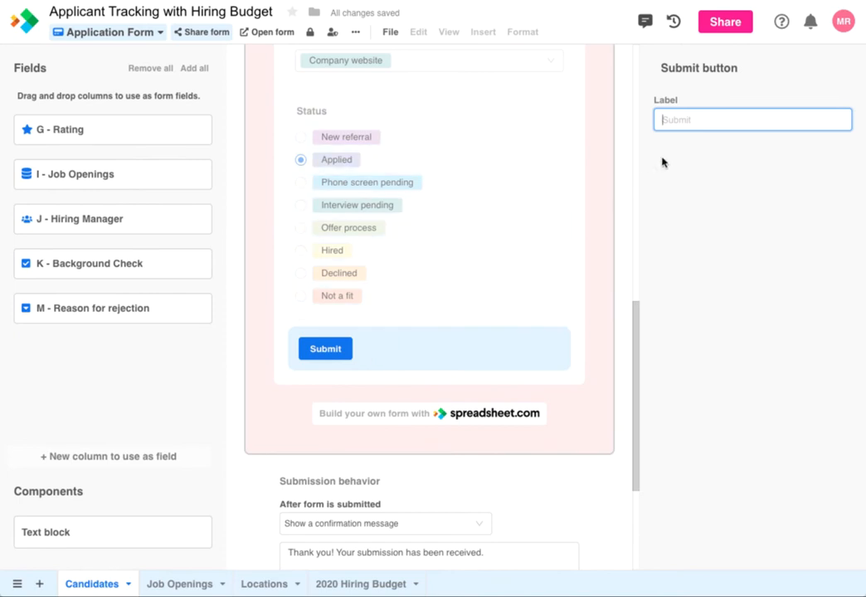
{"action": "type", "text": "Apply"}
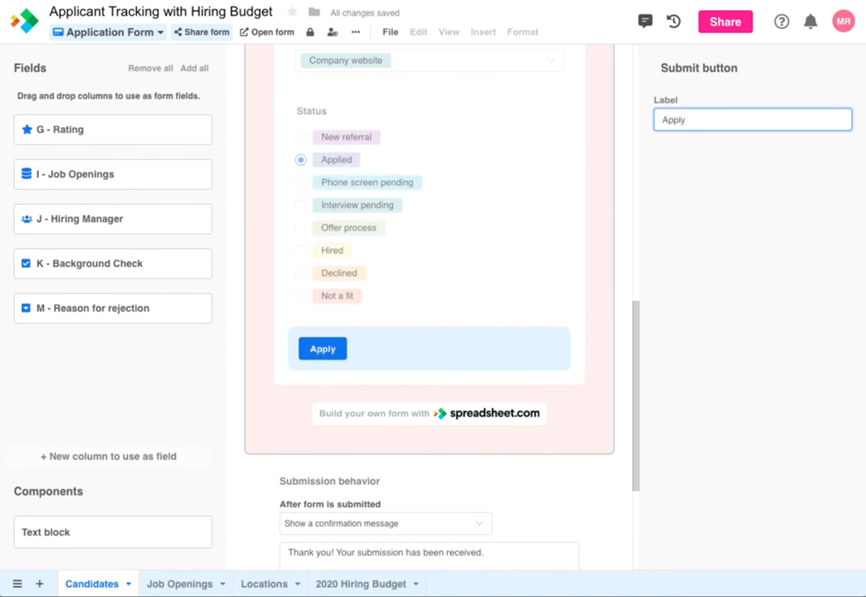
{"action": "left_click_drag", "start_coordinate": [632, 341], "coordinate": [626, 435]}
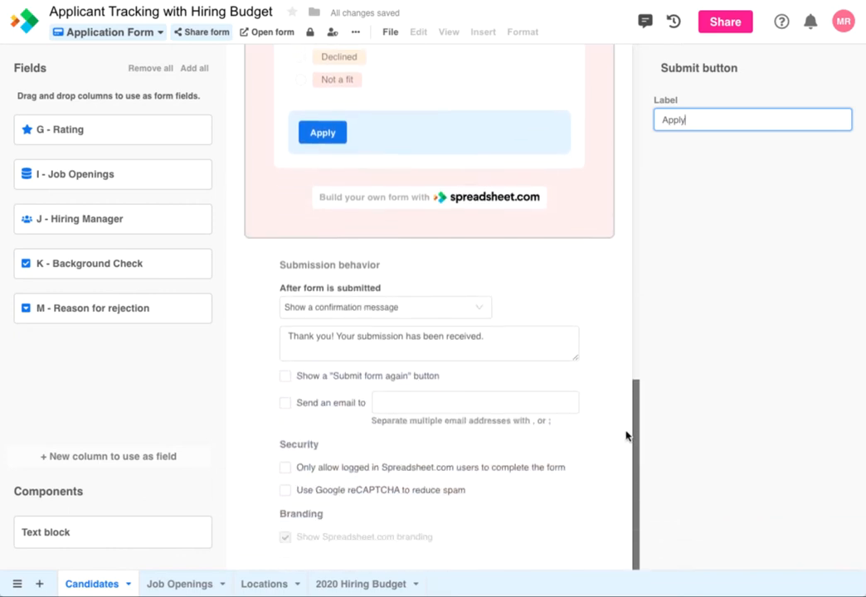
Replace the confirmation with a thank-you message, enable email notifications, and open the live form.
{"action": "left_click", "coordinate": [492, 339]}
{"action": "left_click_drag", "start_coordinate": [492, 339], "coordinate": [283, 339]}
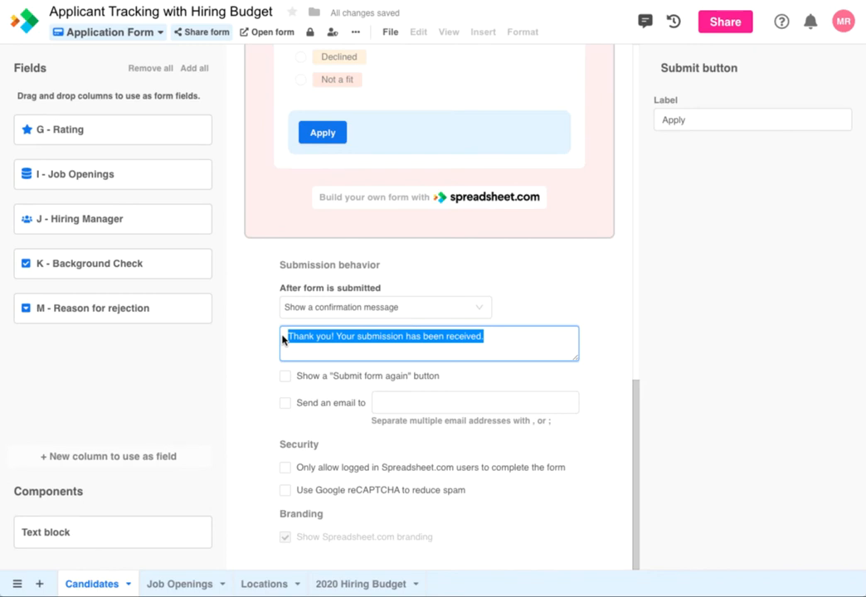
{"action": "type", "text": "Thank you for your application! We'll get back to you shortly."}
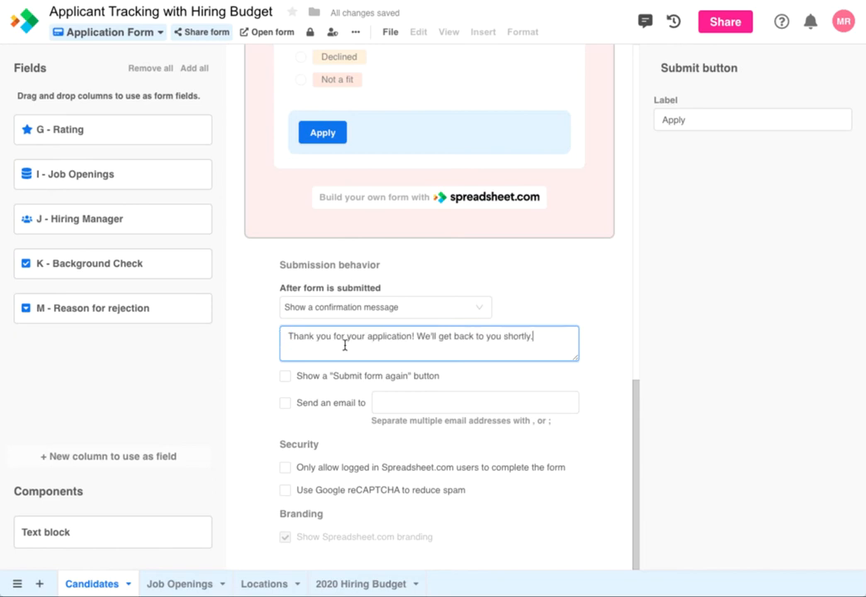
{"action": "left_click", "coordinate": [285, 403]}
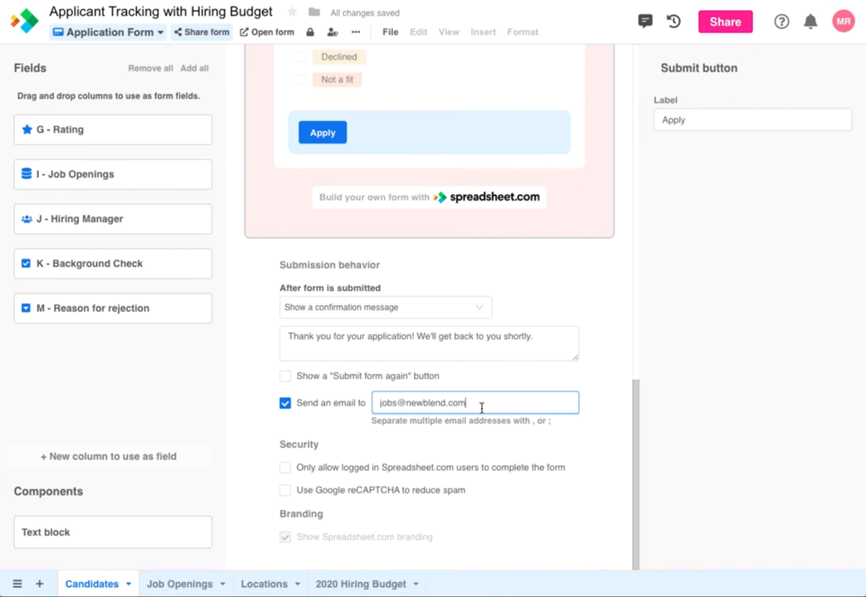
{"action": "left_click", "coordinate": [273, 35]}
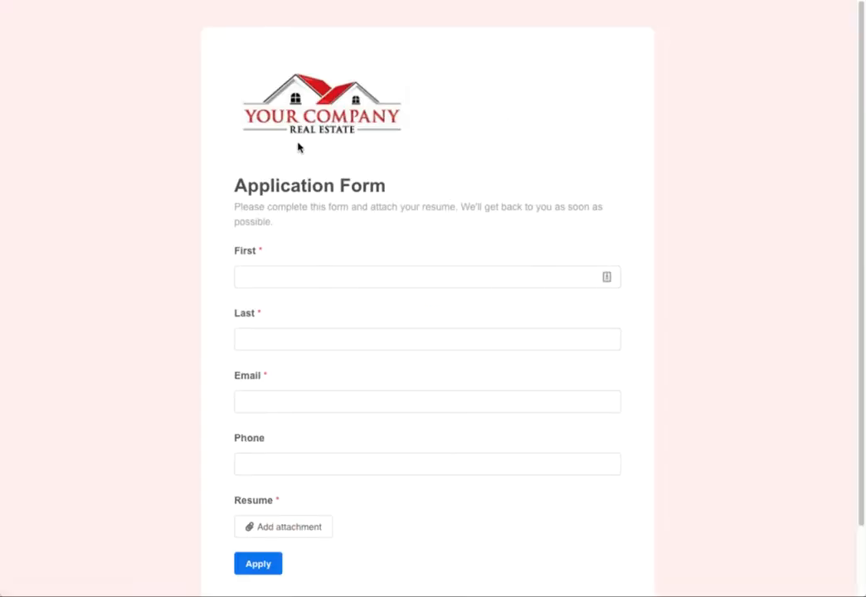
Fill in the test applicant's first and last name, email address and phone number.
{"action": "left_click", "coordinate": [299, 283]}
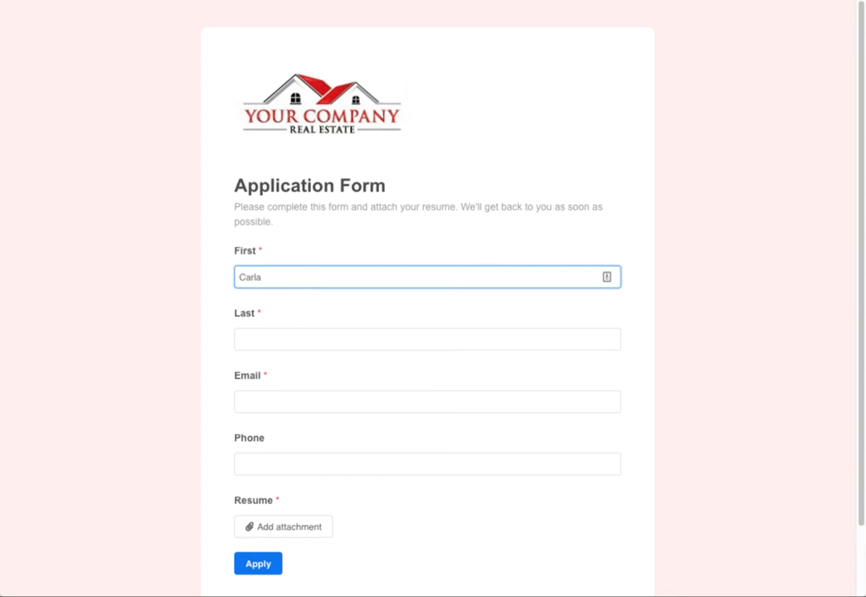
{"action": "key", "text": "Tab"}
{"action": "type", "text": "Candidate"}
{"action": "left_click", "coordinate": [278, 401]}
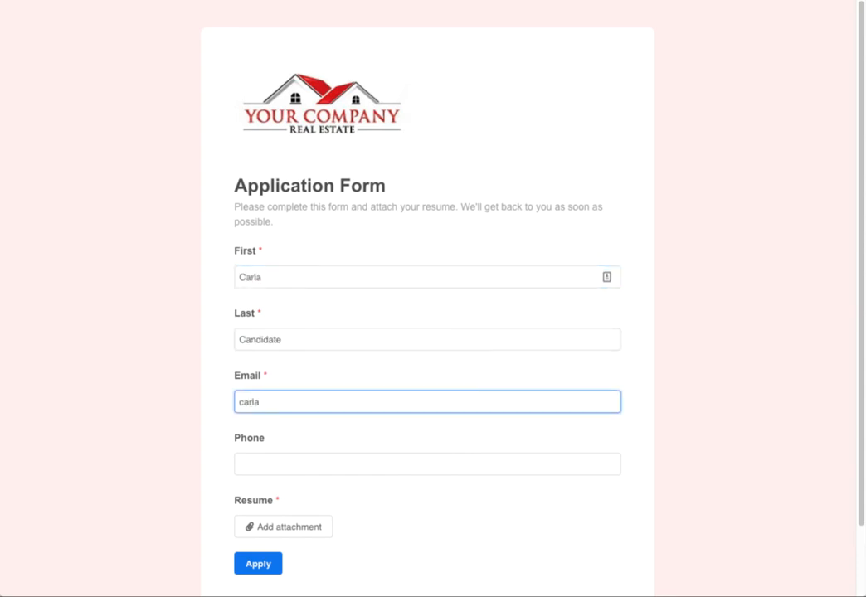
{"action": "left_click", "coordinate": [271, 462]}
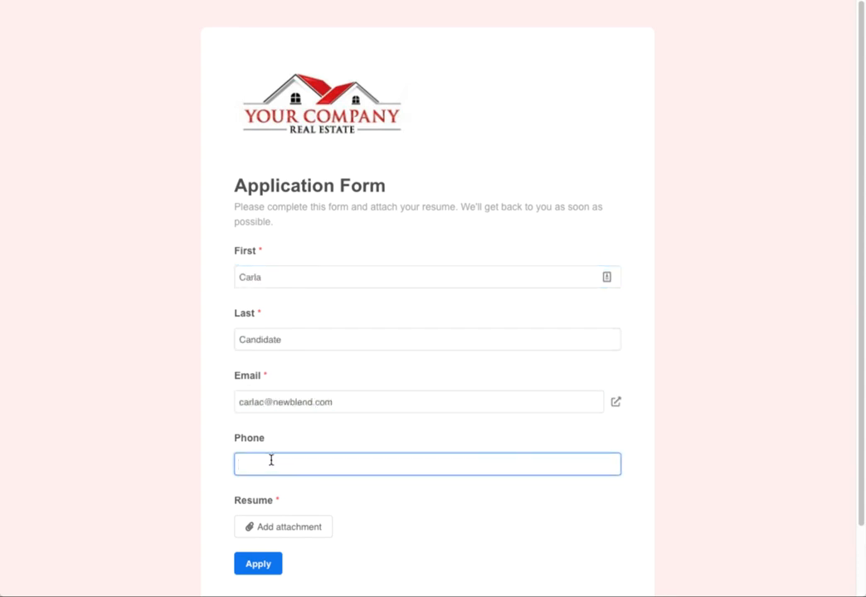
{"action": "type", "text": "555-555-5555"}
Attach Resume.doc as the resume and submit the application with Apply.
{"action": "left_click", "coordinate": [277, 535]}
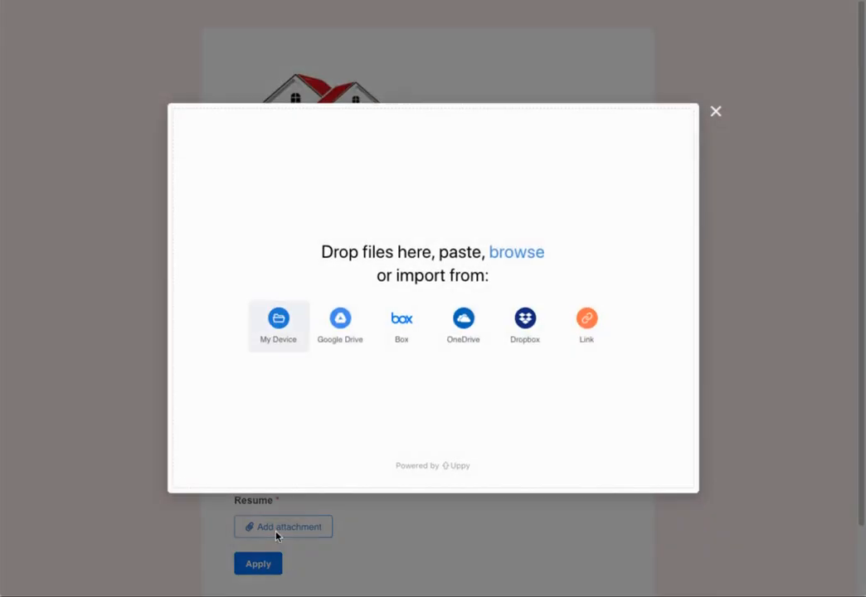
{"action": "left_click_drag", "start_coordinate": [117, 212], "coordinate": [340, 294]}
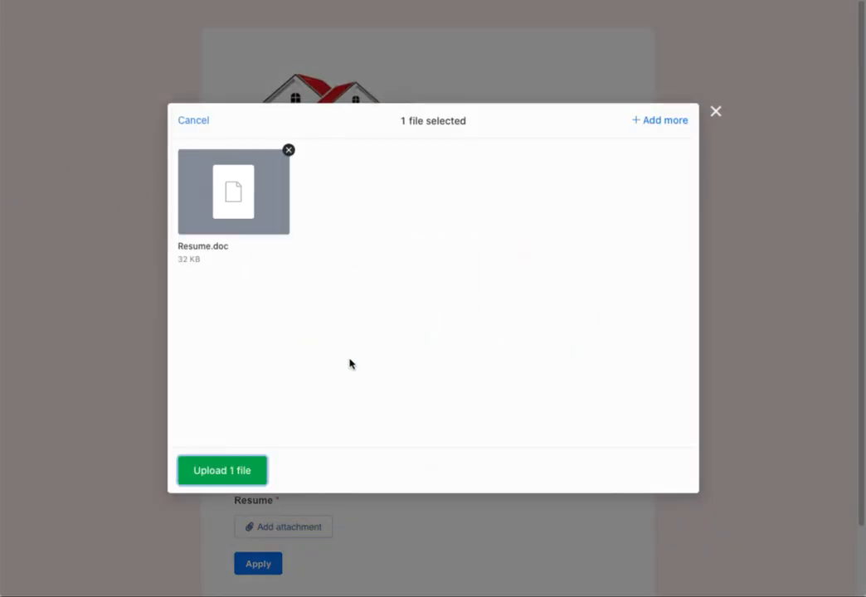
{"action": "left_click", "coordinate": [220, 473]}
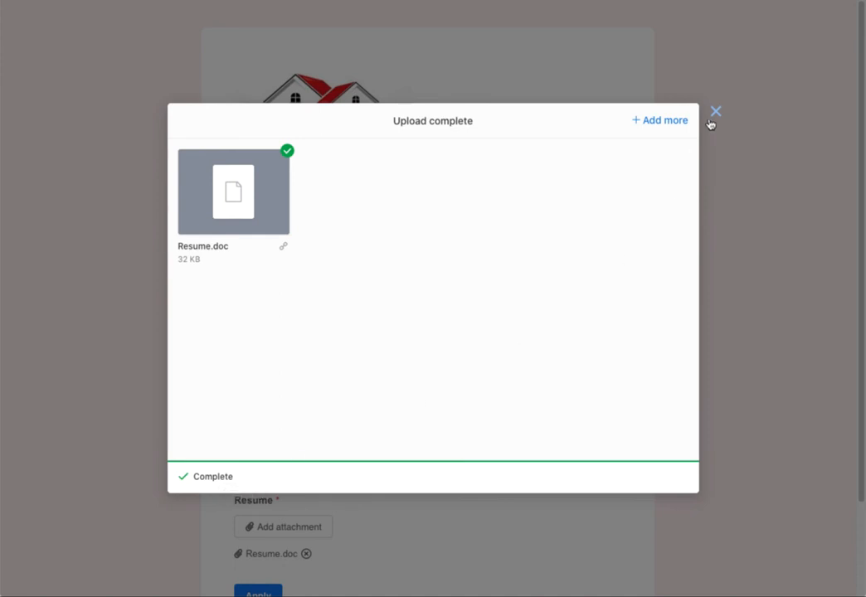
{"action": "left_click", "coordinate": [714, 114]}
{"action": "scroll", "coordinate": [621, 296], "scroll_direction": "down", "scroll_amount": 2}
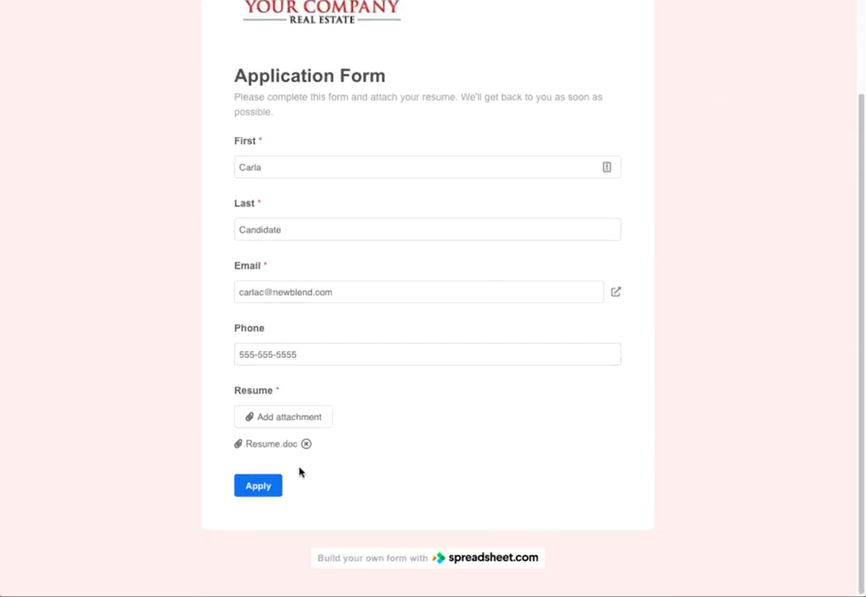
{"action": "left_click", "coordinate": [266, 486]}
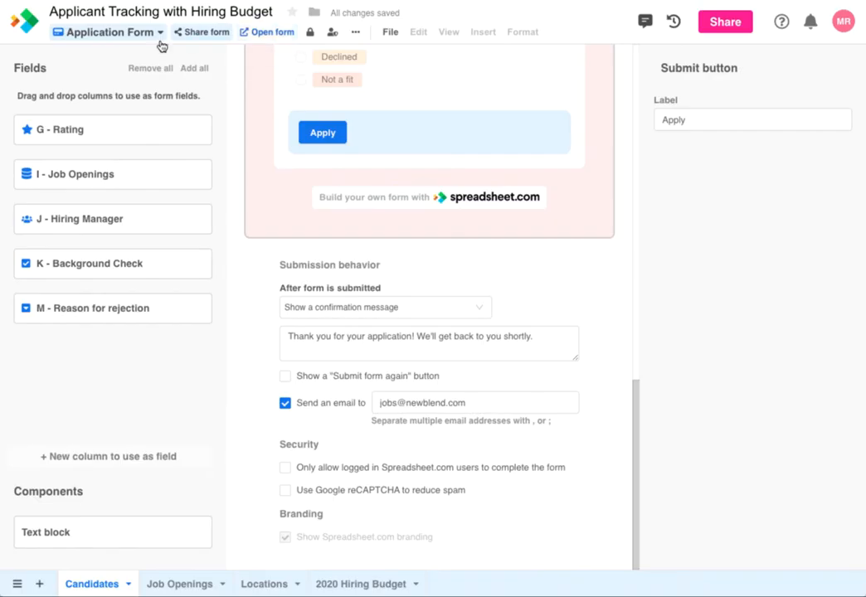
Switch to the Candidates grid and check row 35's name (A35), resume (D35) and Applied status (F35).
{"action": "left_click", "coordinate": [112, 32]}
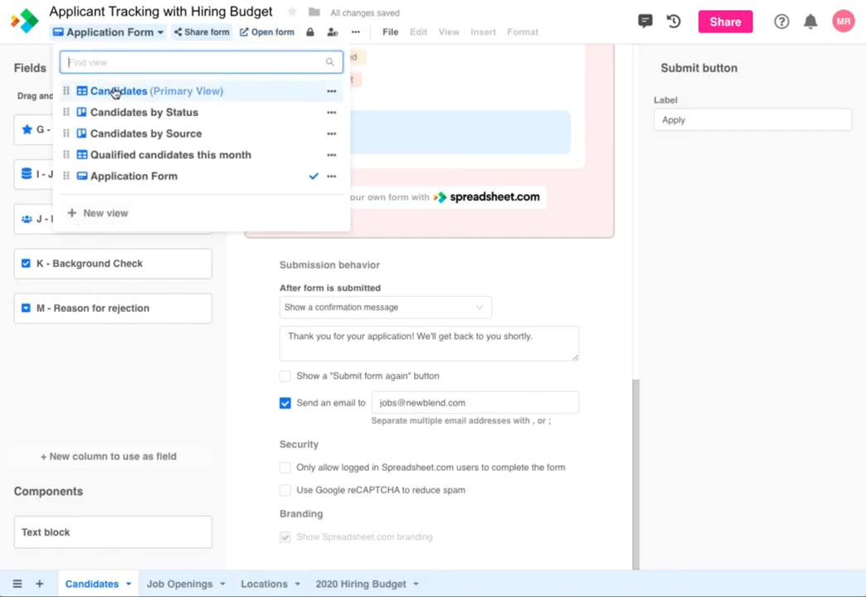
{"action": "left_click", "coordinate": [114, 91]}
{"action": "scroll", "coordinate": [193, 294], "scroll_direction": "down", "scroll_amount": 10}
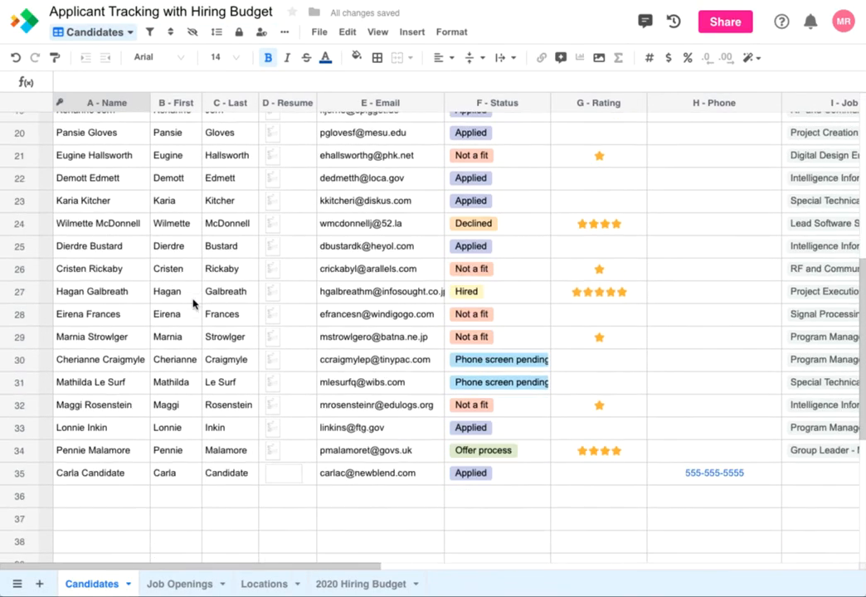
{"action": "left_click", "coordinate": [126, 455]}
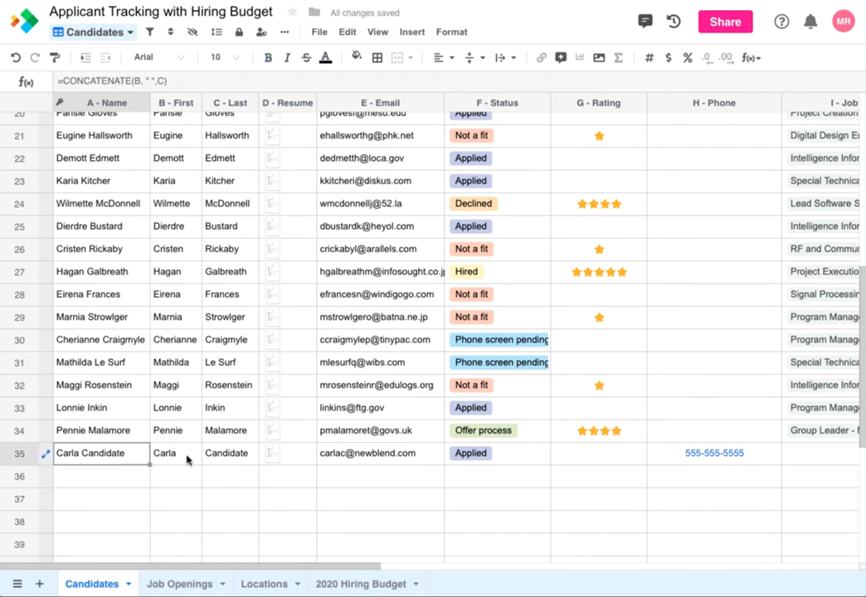
{"action": "left_click", "coordinate": [300, 457]}
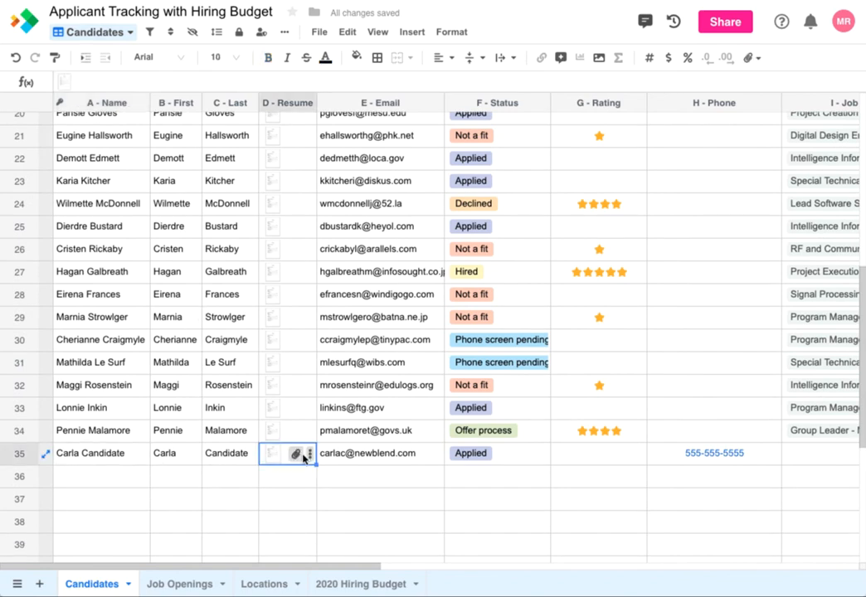
{"action": "left_click", "coordinate": [501, 457]}
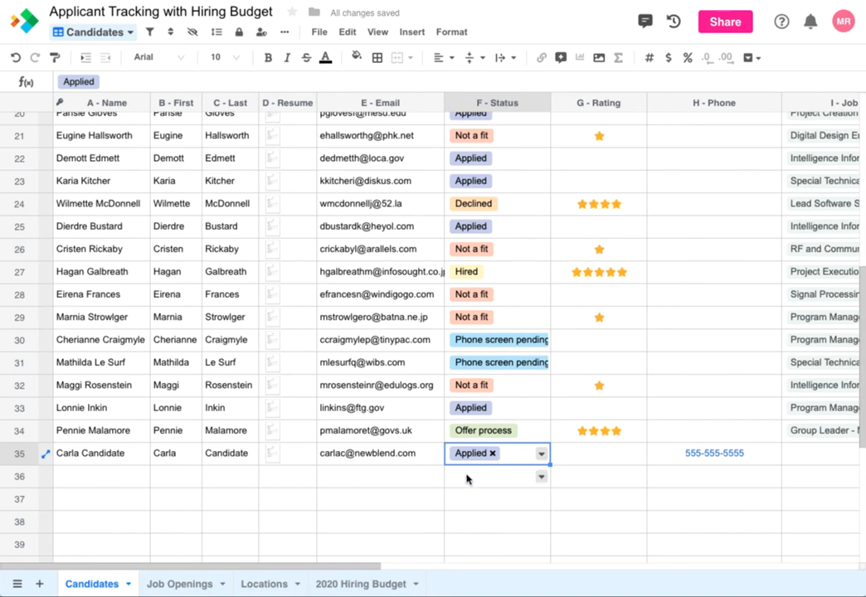
{"action": "left_click_drag", "start_coordinate": [320, 567], "coordinate": [259, 571]}
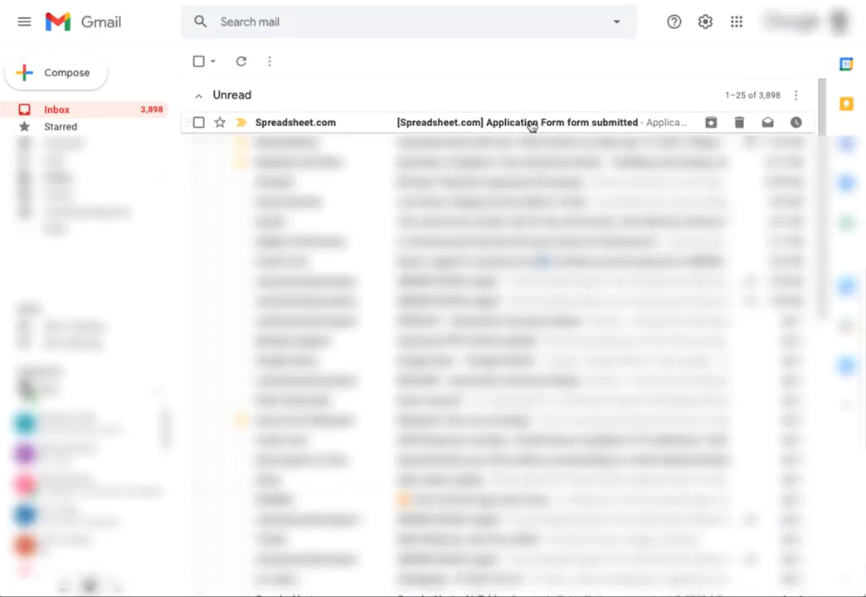
Open the '[Spreadsheet.com] Application Form form submitted' email in the Gmail inbox.
{"action": "left_click", "coordinate": [531, 126]}
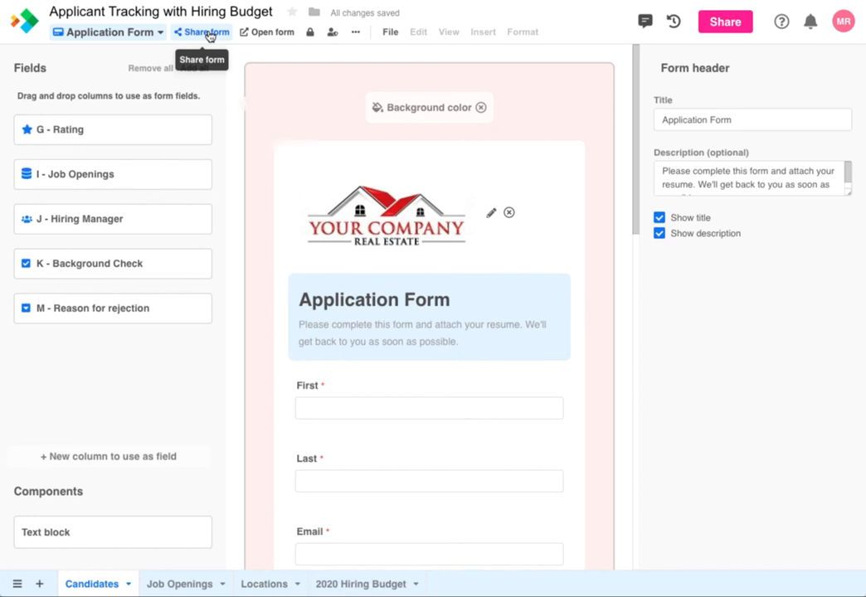
Copy the Application Form's public link from Share form, toggling 'Enable sharing and embedding' off and on.
{"action": "left_click", "coordinate": [208, 35]}
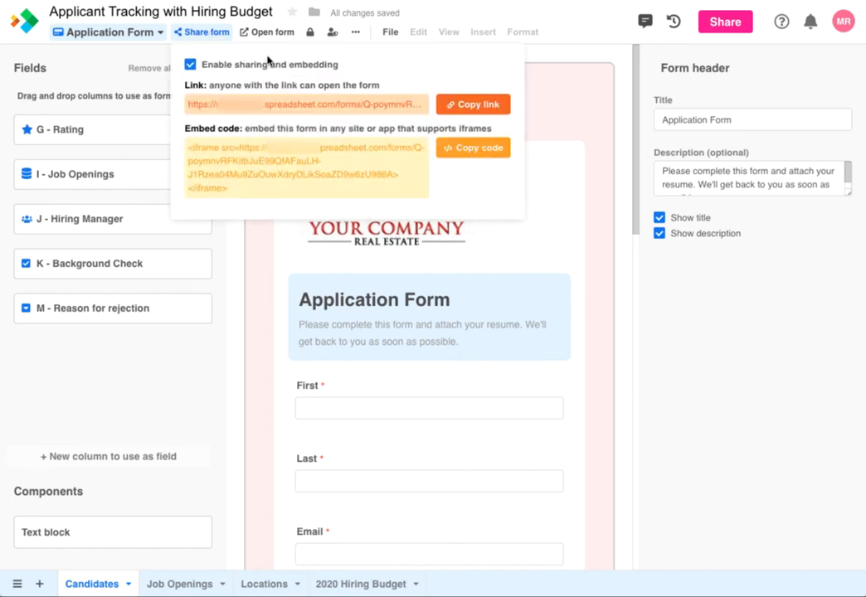
{"action": "left_click", "coordinate": [457, 105]}
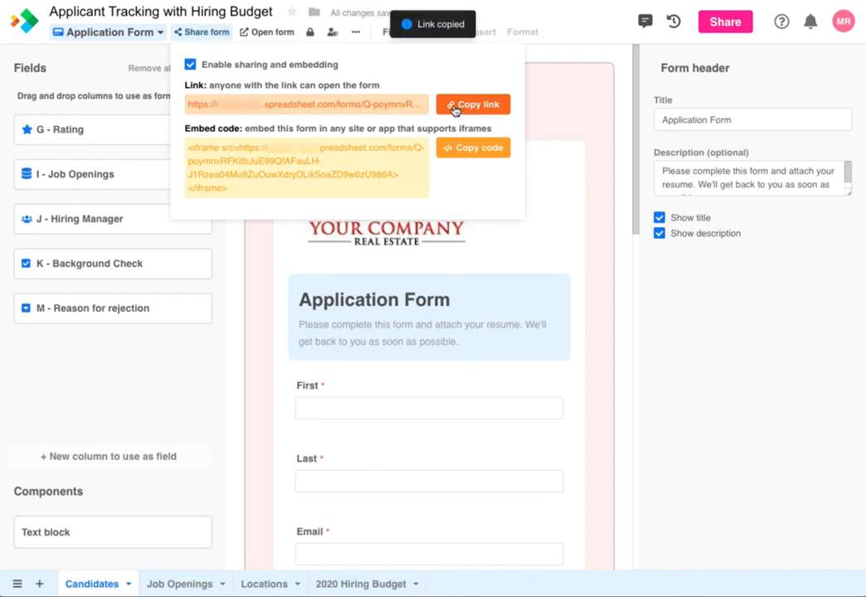
{"action": "left_click", "coordinate": [190, 66]}
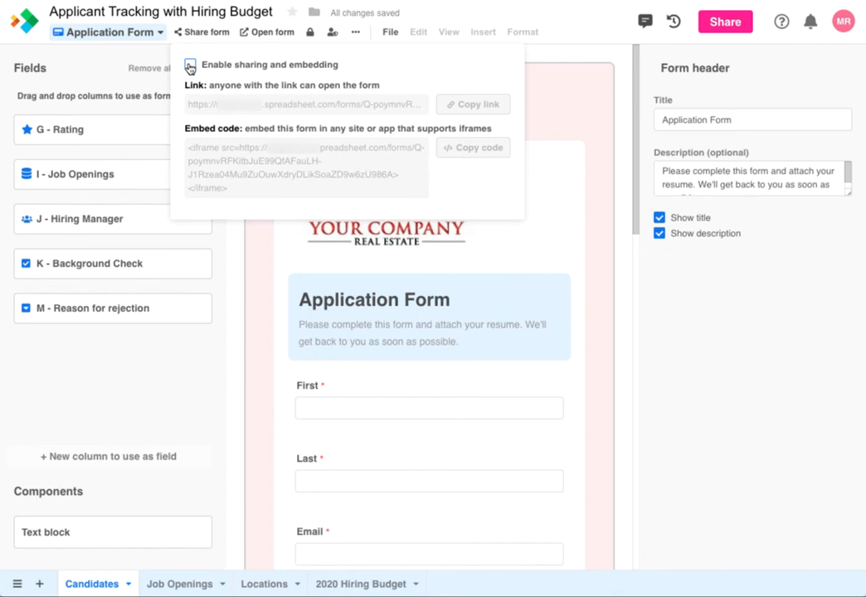
{"action": "left_click", "coordinate": [190, 66]}
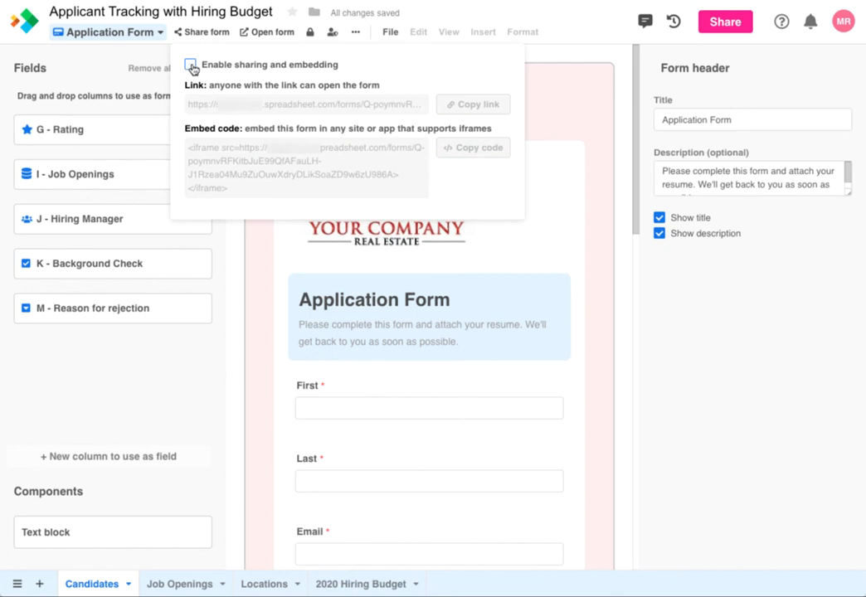